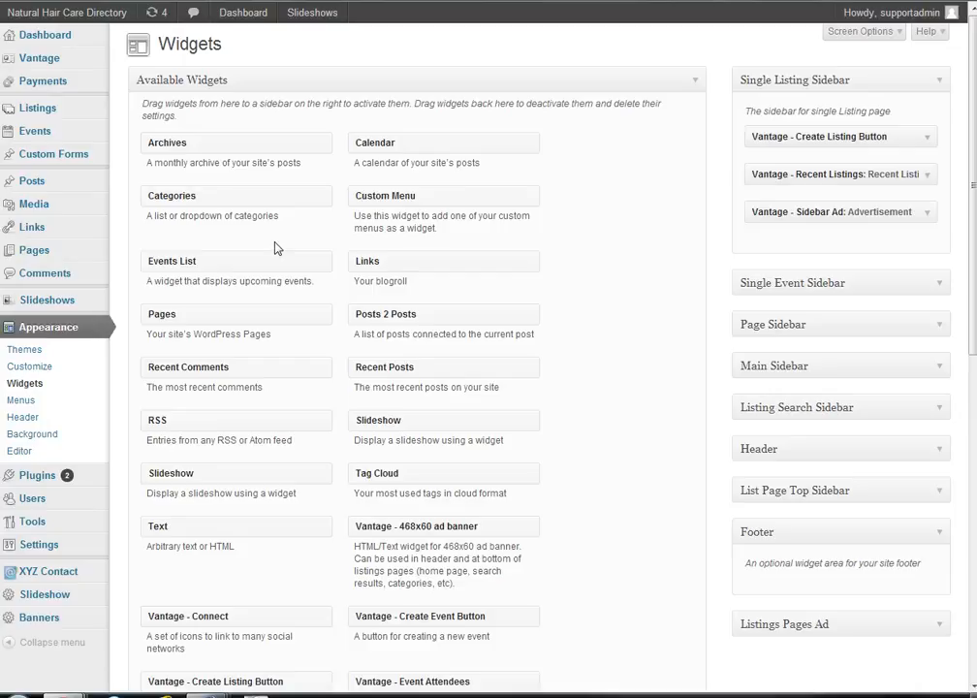
Open the list of banner types from the site's dashboard.
click(42, 37)
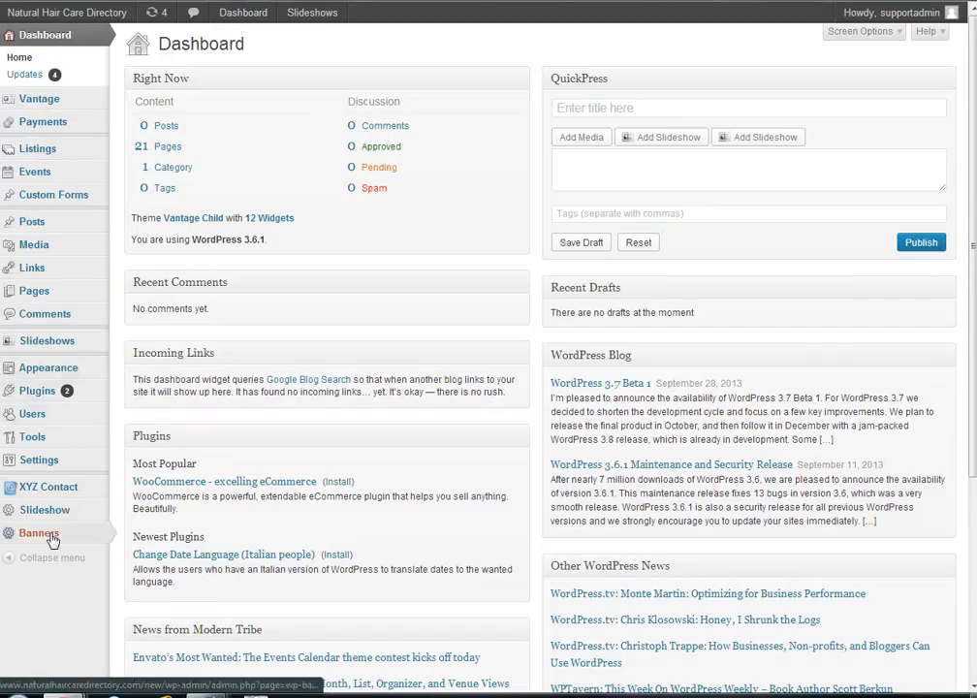
mouse_move(52, 540)
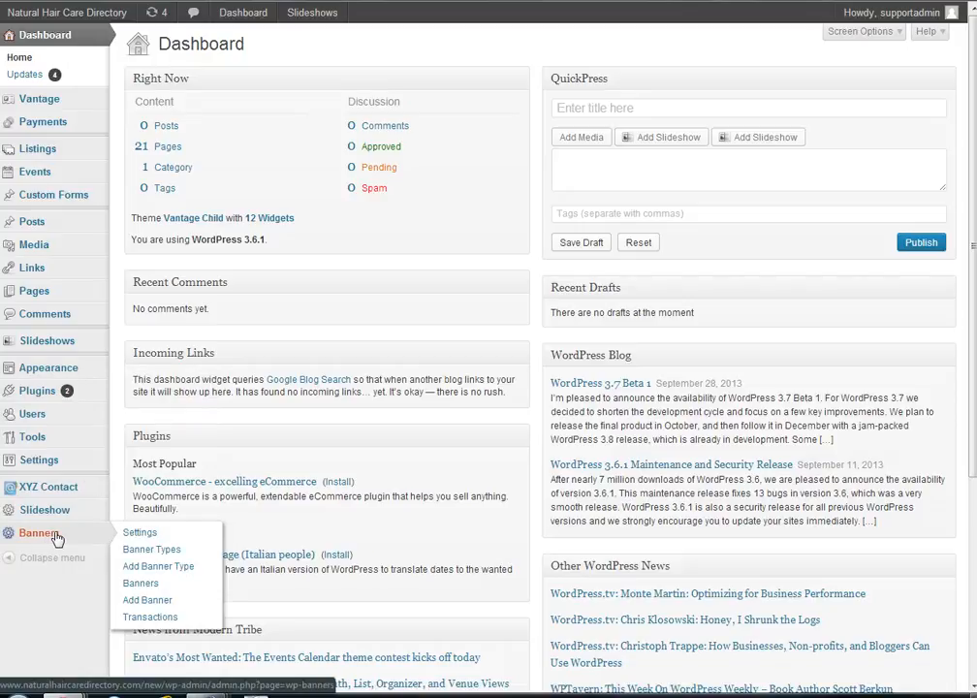
click(137, 549)
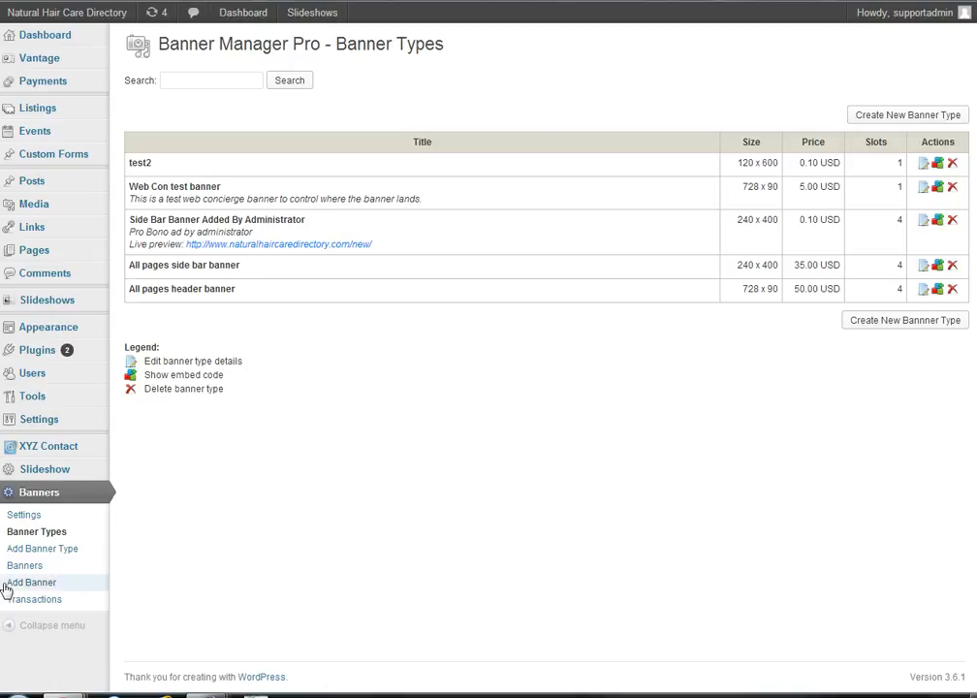
Open the form for creating a banner type and review the available banner sizes without changing the selection.
click(30, 551)
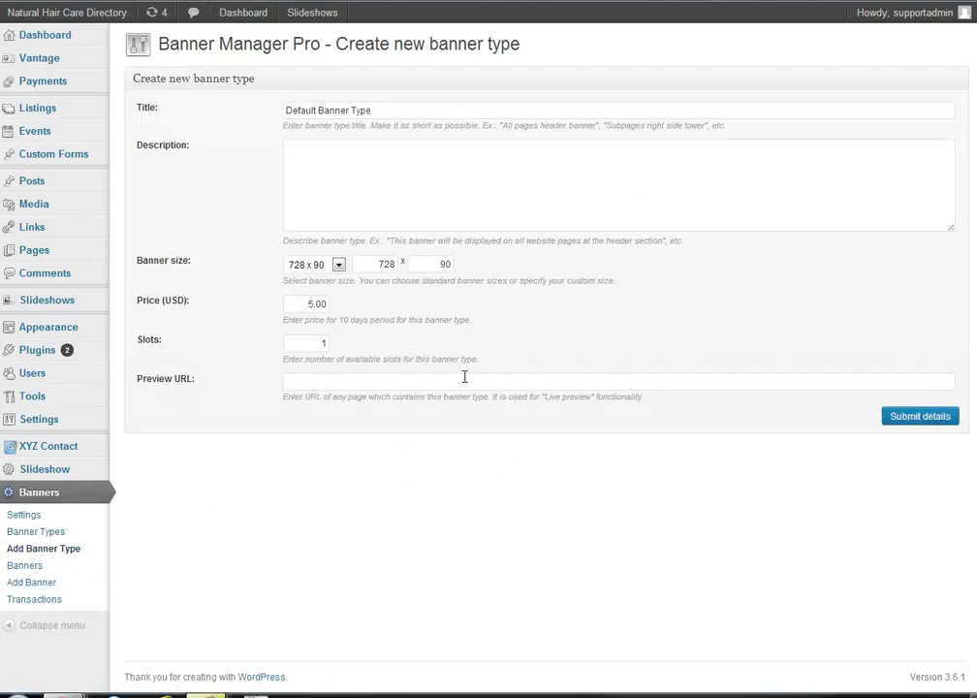
click(339, 265)
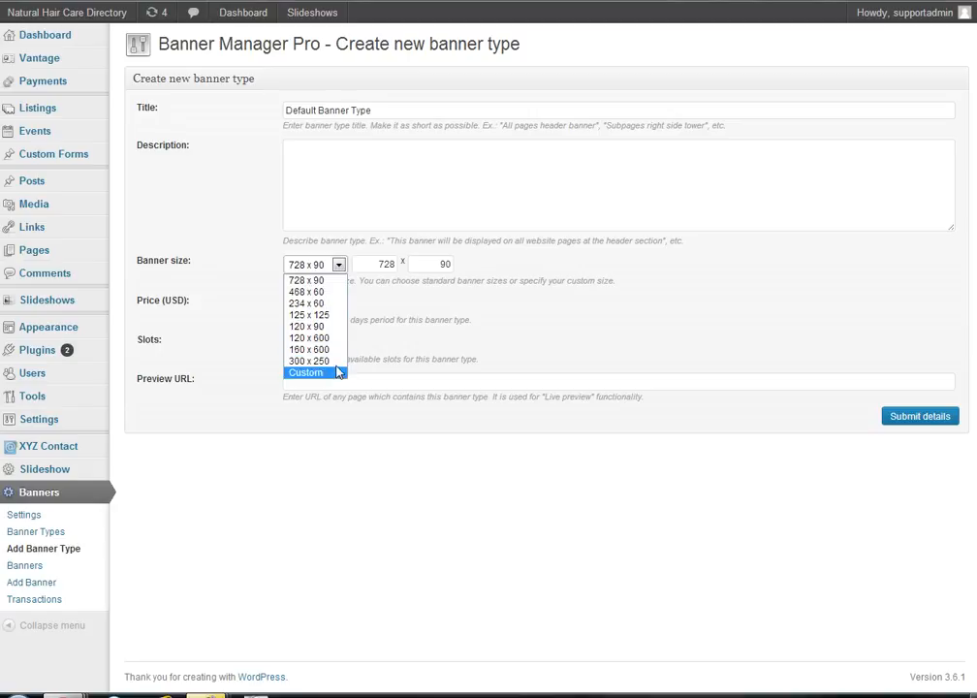
click(275, 456)
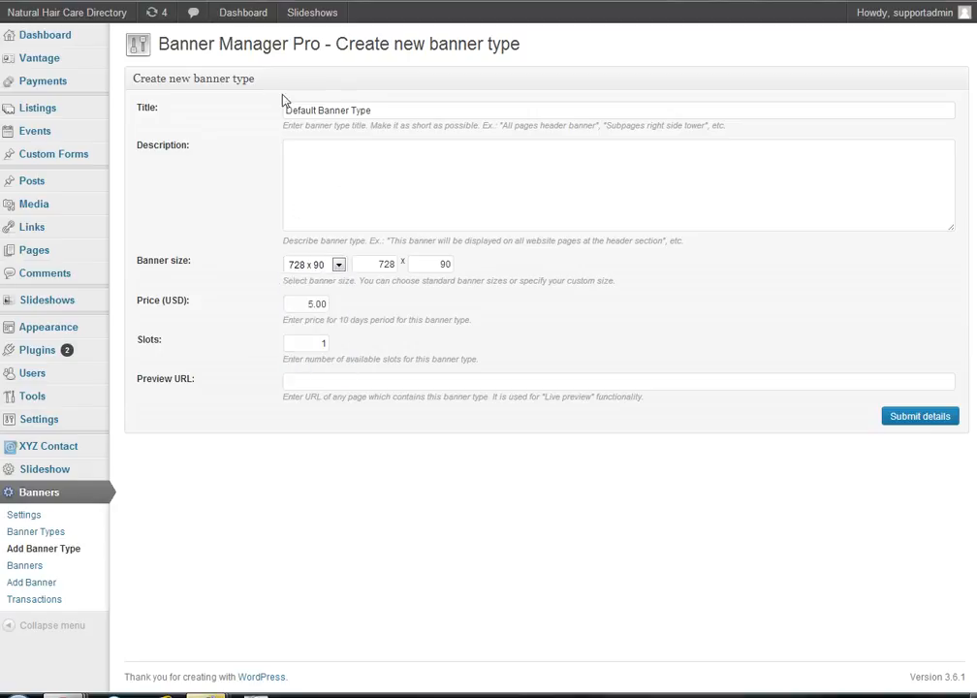
Return to the banner types list and view the embed code of the Web Con test banner type.
click(49, 534)
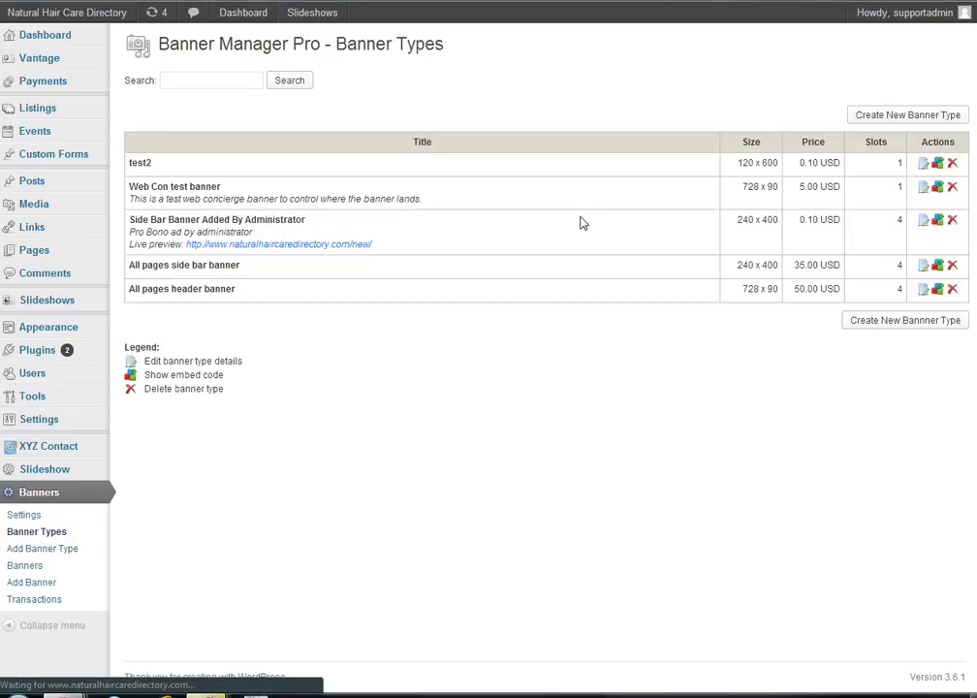
click(937, 189)
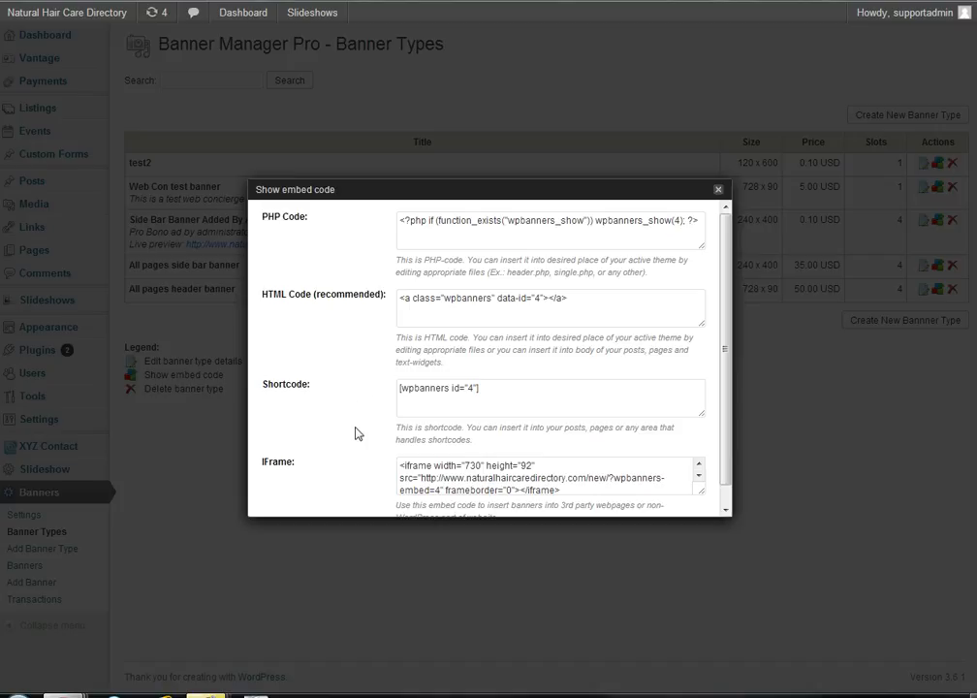
click(717, 190)
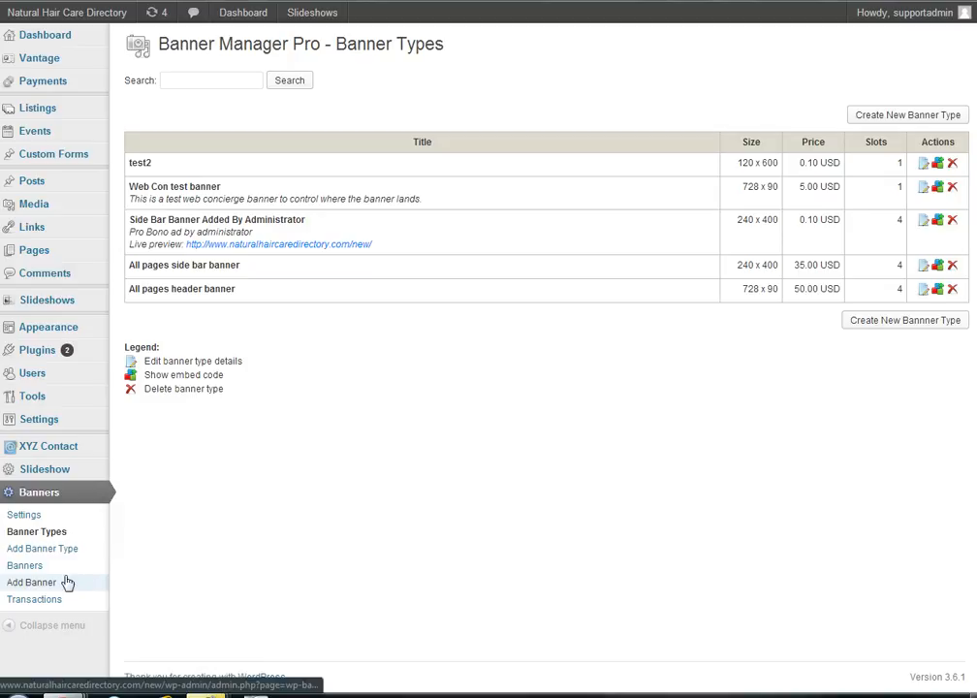
Open the Web Con test banner's details from the banners list and review its banner type options, keeping Web Con test banner.
click(30, 570)
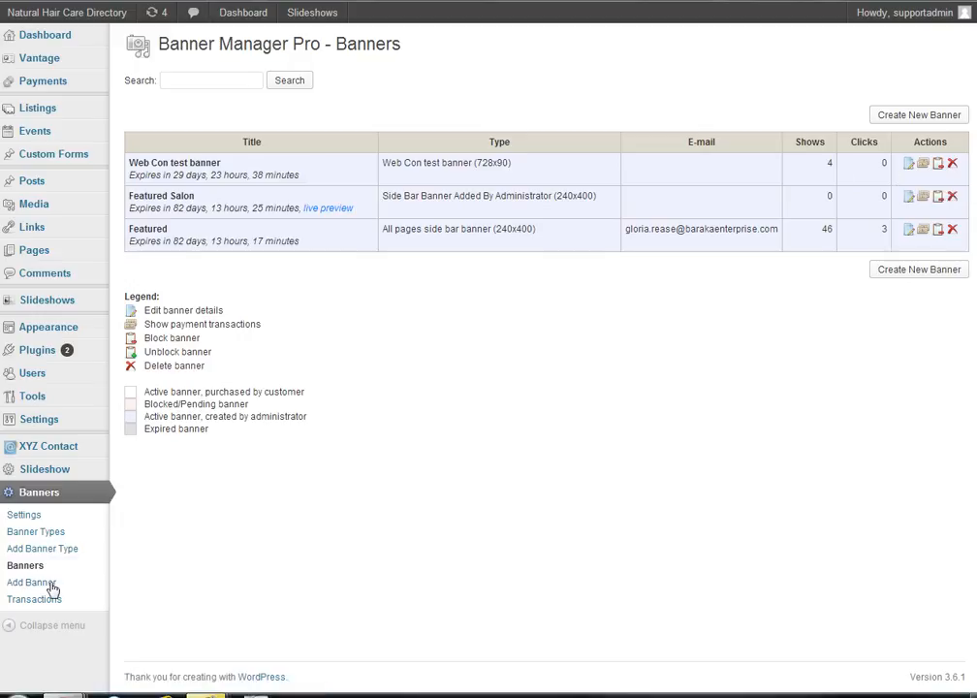
click(908, 166)
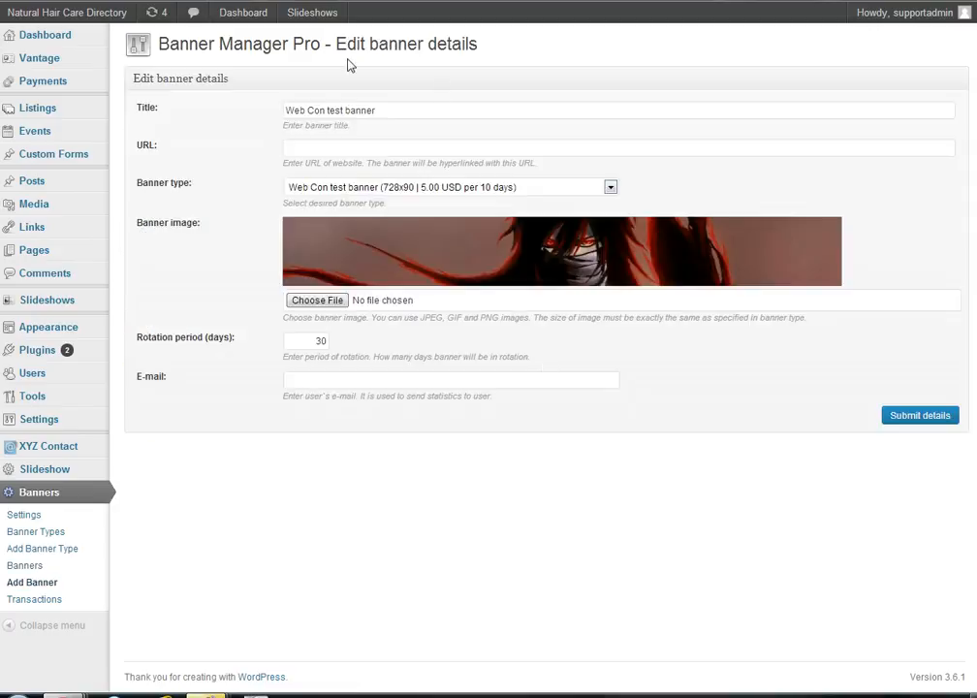
click(392, 191)
click(395, 240)
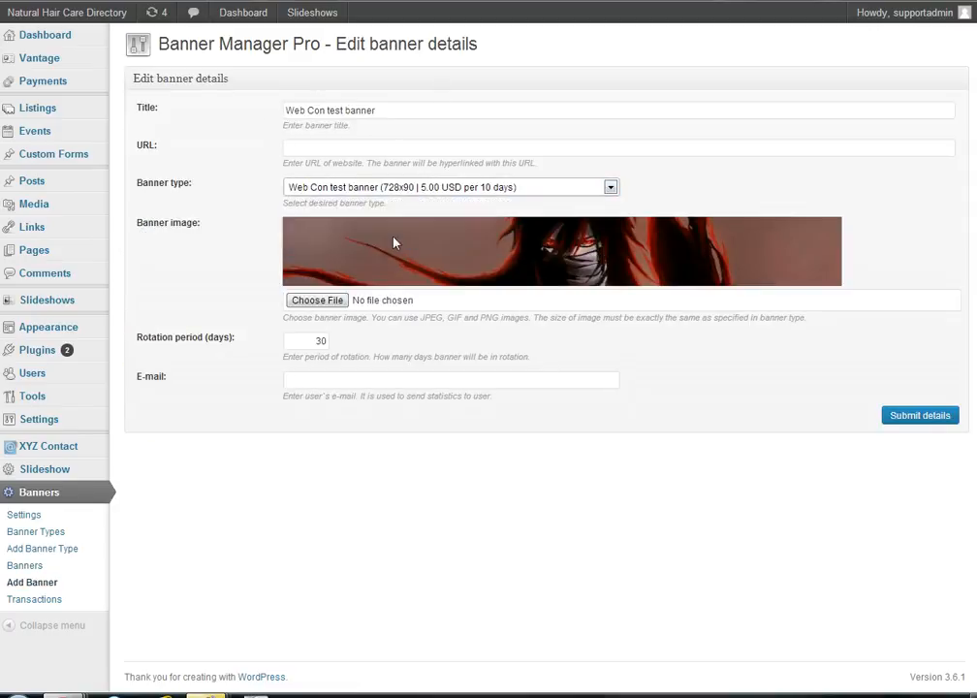
click(356, 190)
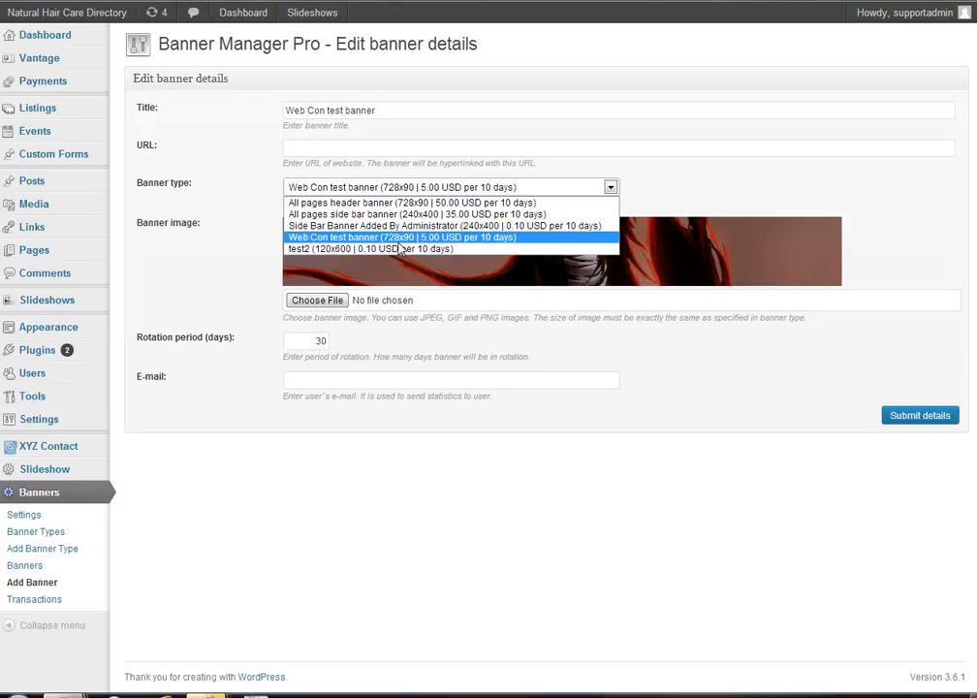
click(333, 238)
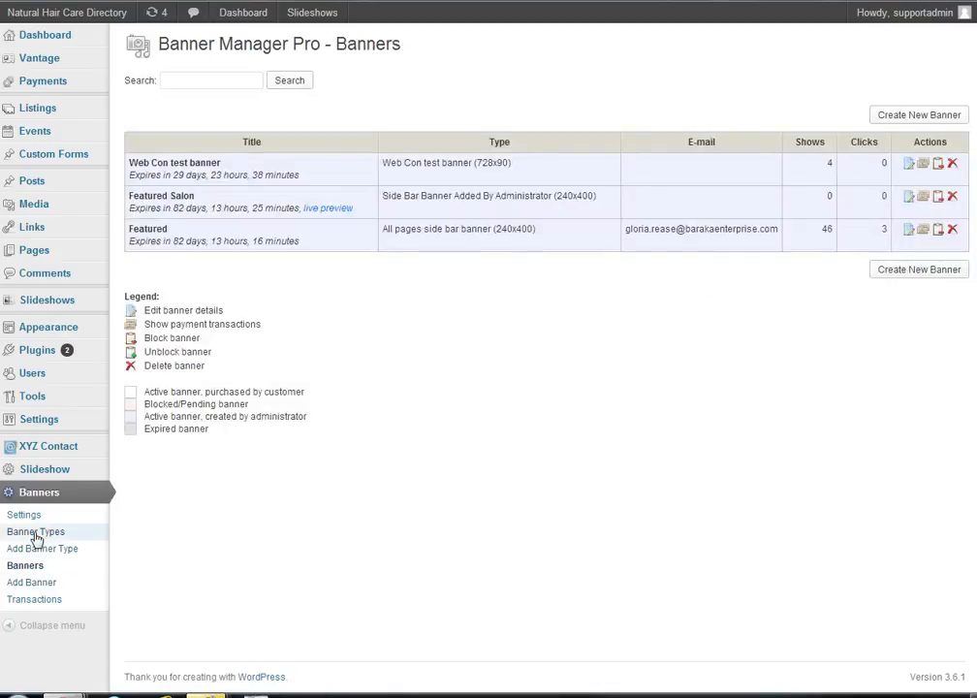
Go back to the banner types list and view the embed code of the test2 banner type.
click(36, 533)
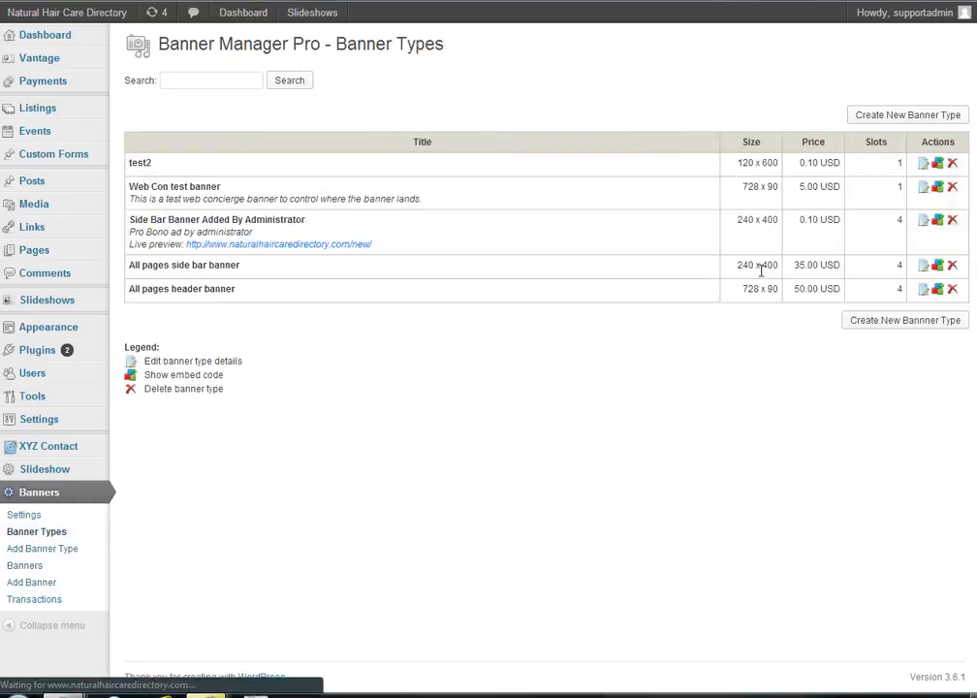
click(936, 164)
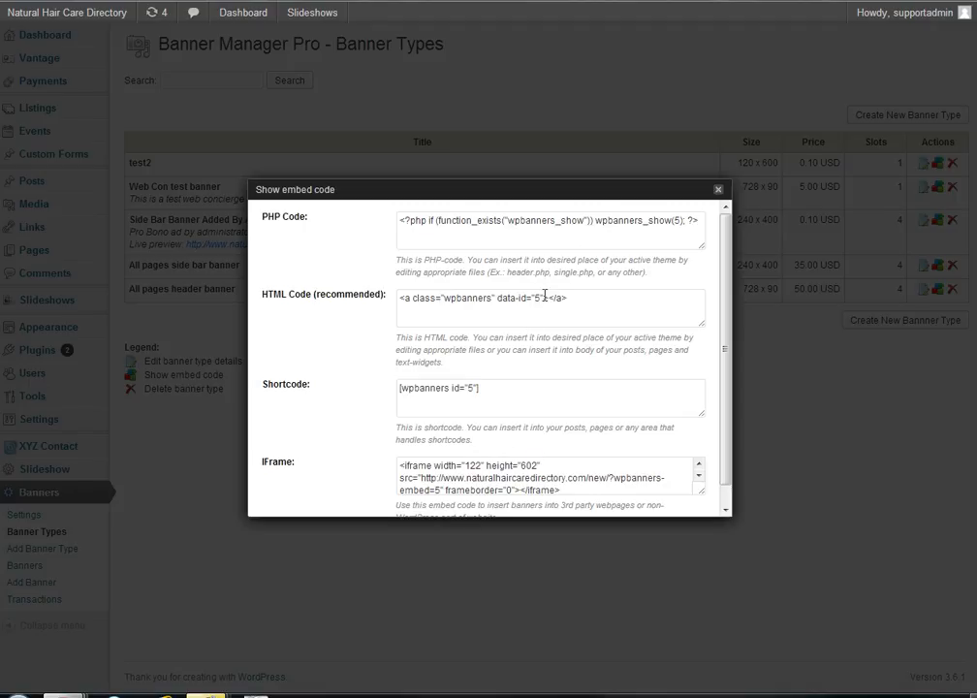
click(718, 189)
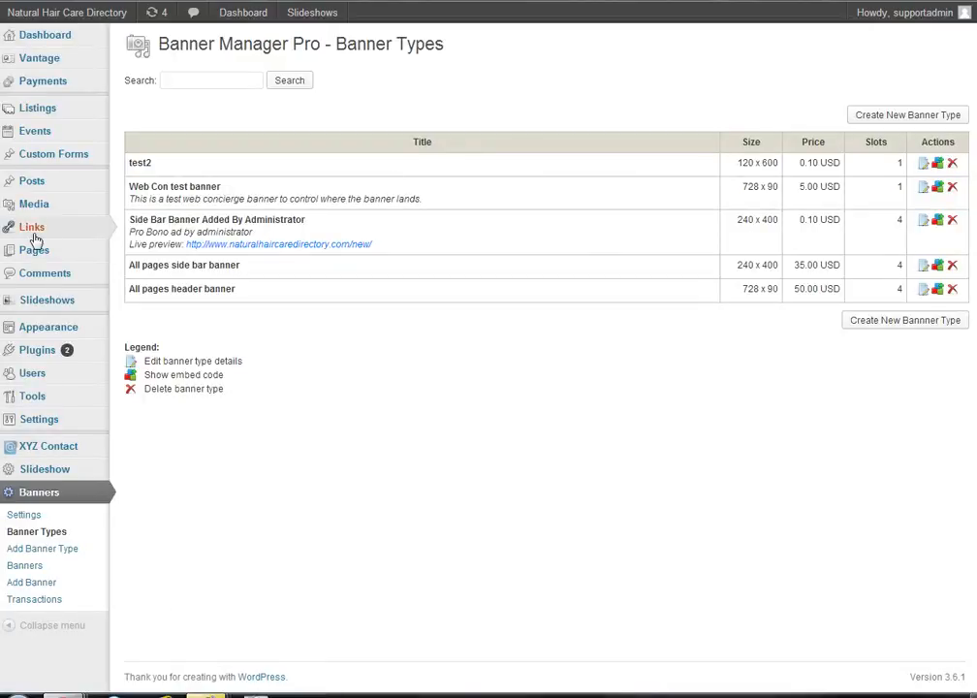
Open the list of all site pages and go to its second page.
mouse_move(64, 196)
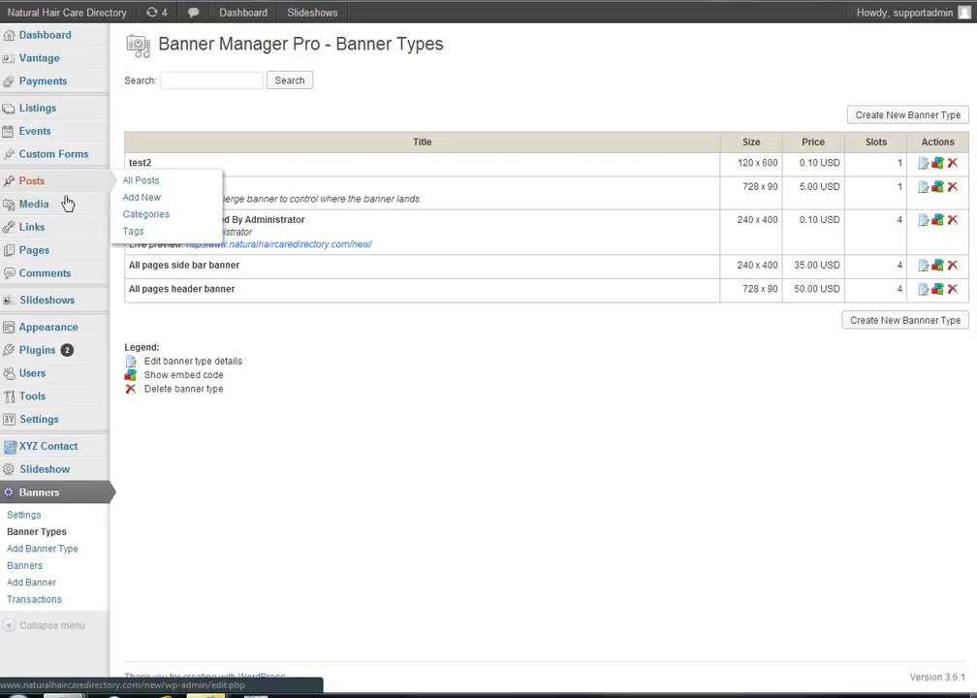
mouse_move(64, 252)
click(132, 251)
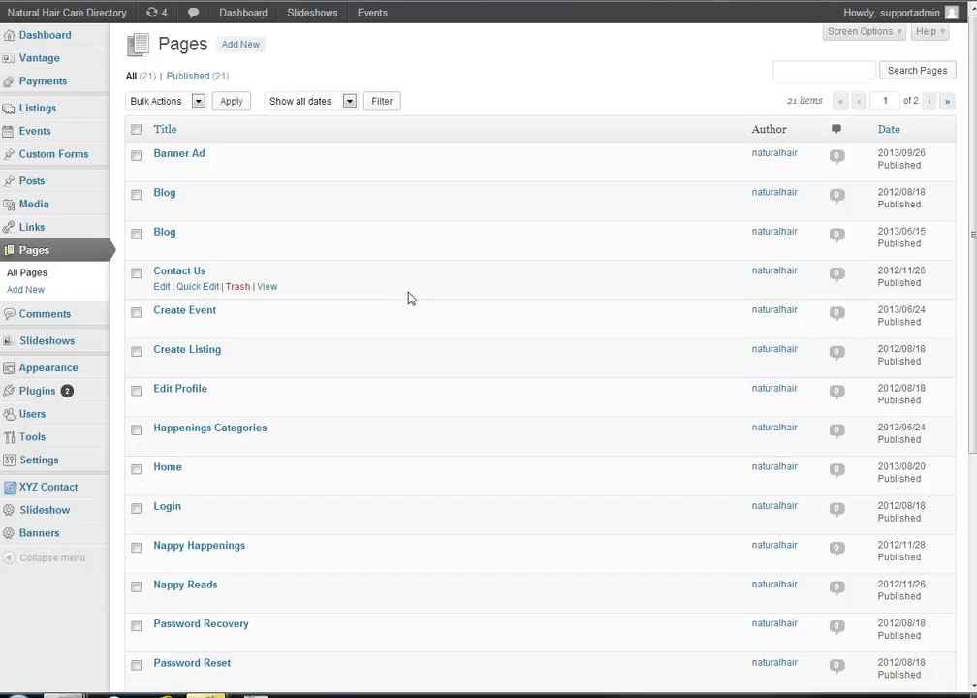
scroll(407, 296, down, 3)
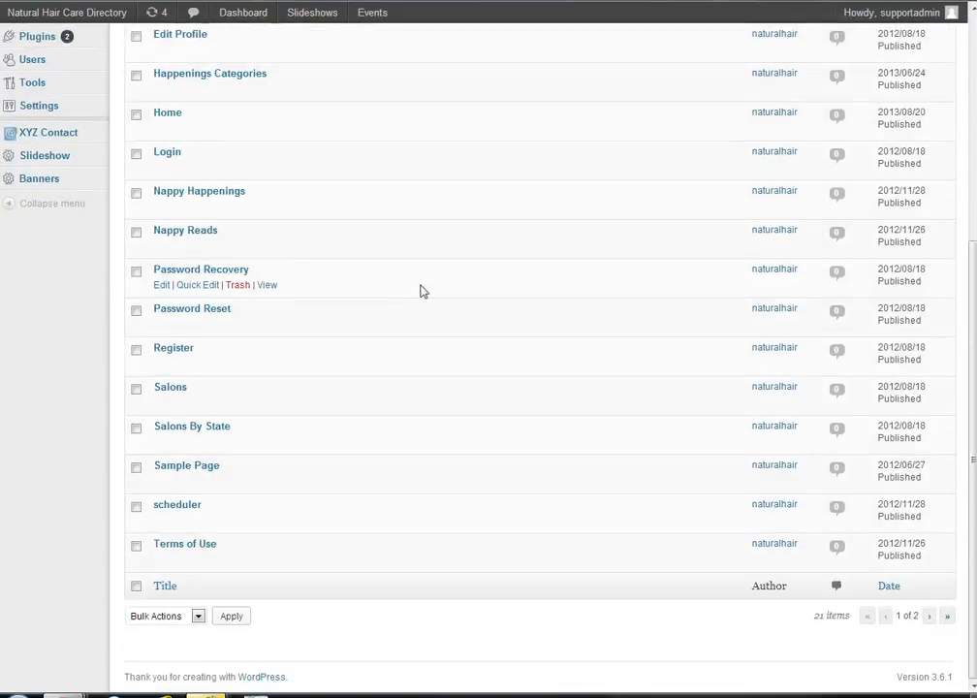
click(928, 617)
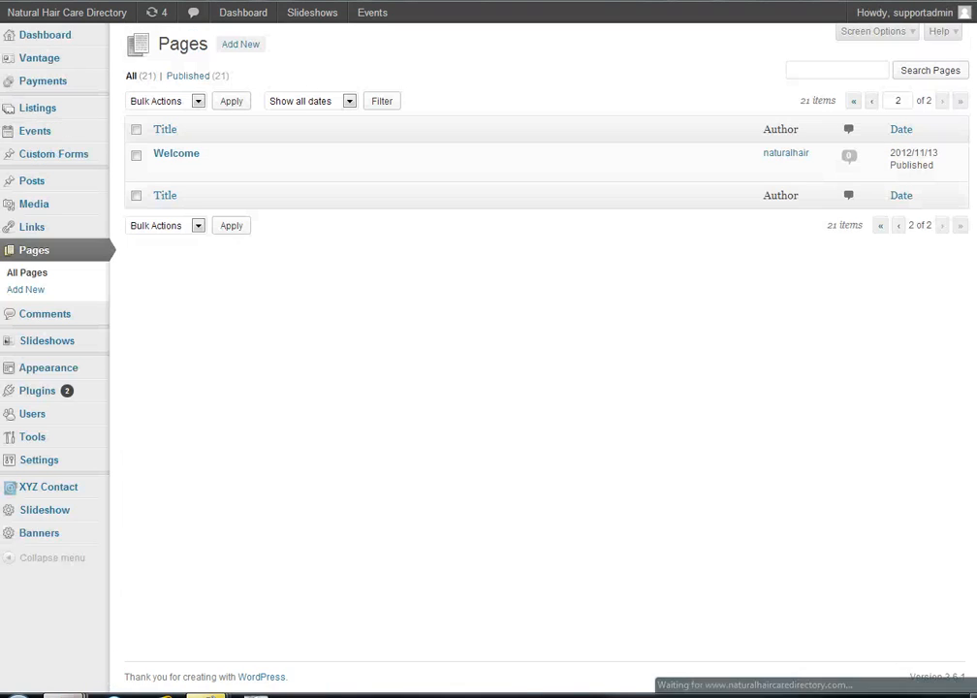
Switch to the browser window with the live site and examine the Welcome home page, including its sidebar banners and footer area.
mouse_move(63, 694)
click(411, 628)
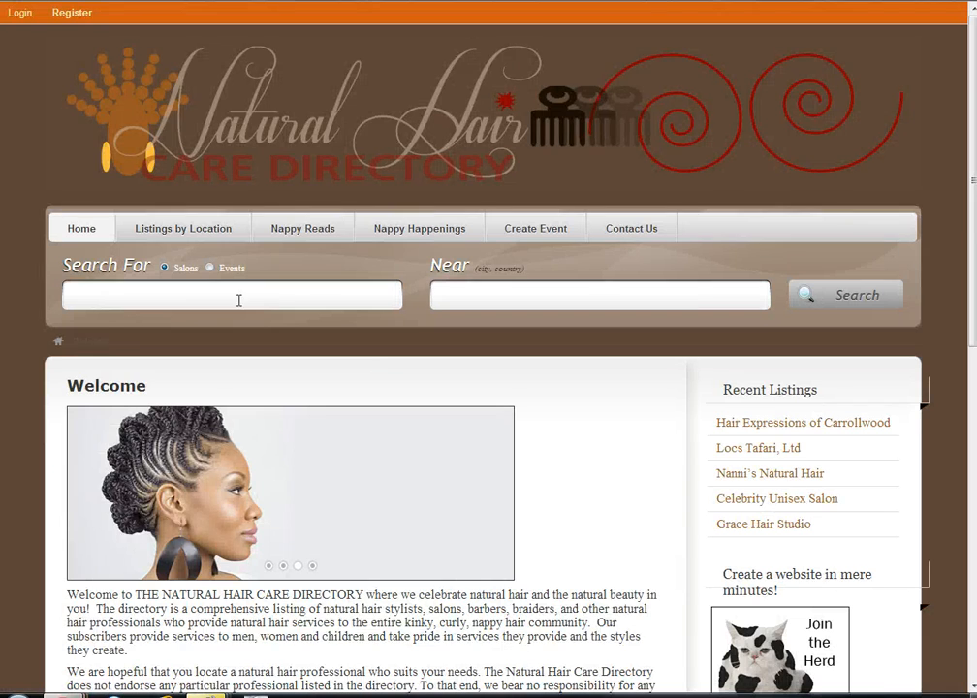
scroll(239, 300, down, 5)
scroll(157, 314, down, 3)
scroll(251, 388, up, 5)
scroll(737, 274, down, 5)
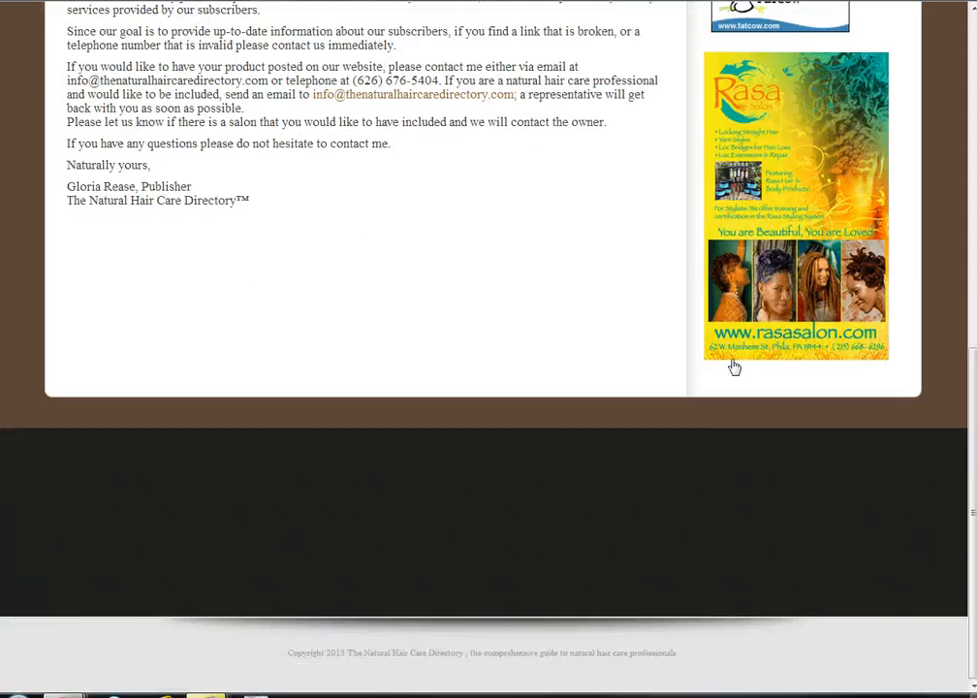
scroll(766, 320, up, 3)
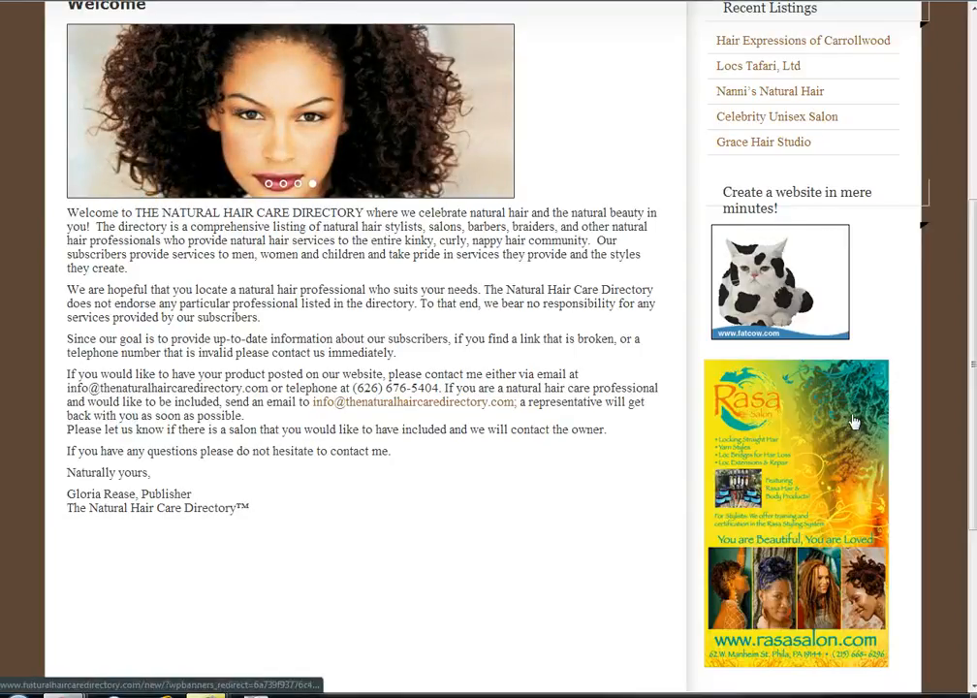
scroll(562, 349, up, 4)
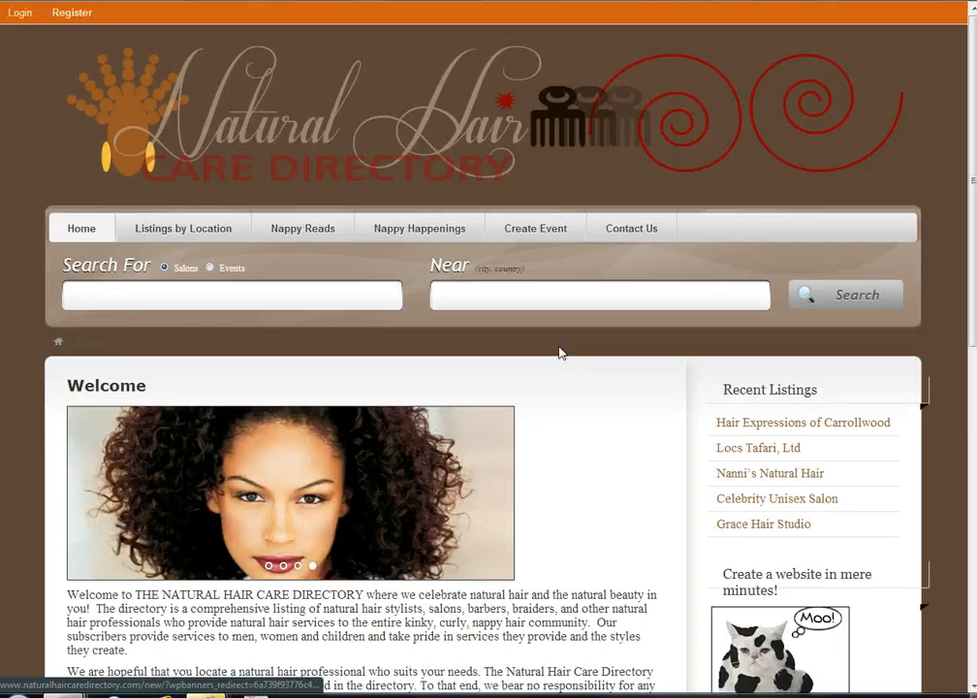
Open the live site's Contact Us page and check the banners in its sidebar.
click(630, 226)
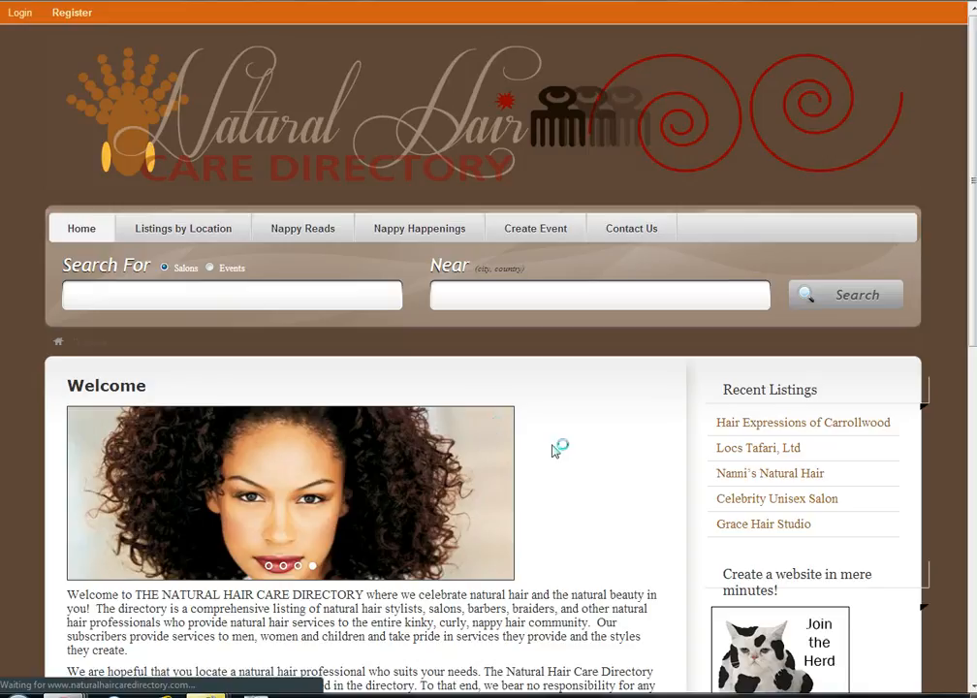
scroll(562, 444, down, 3)
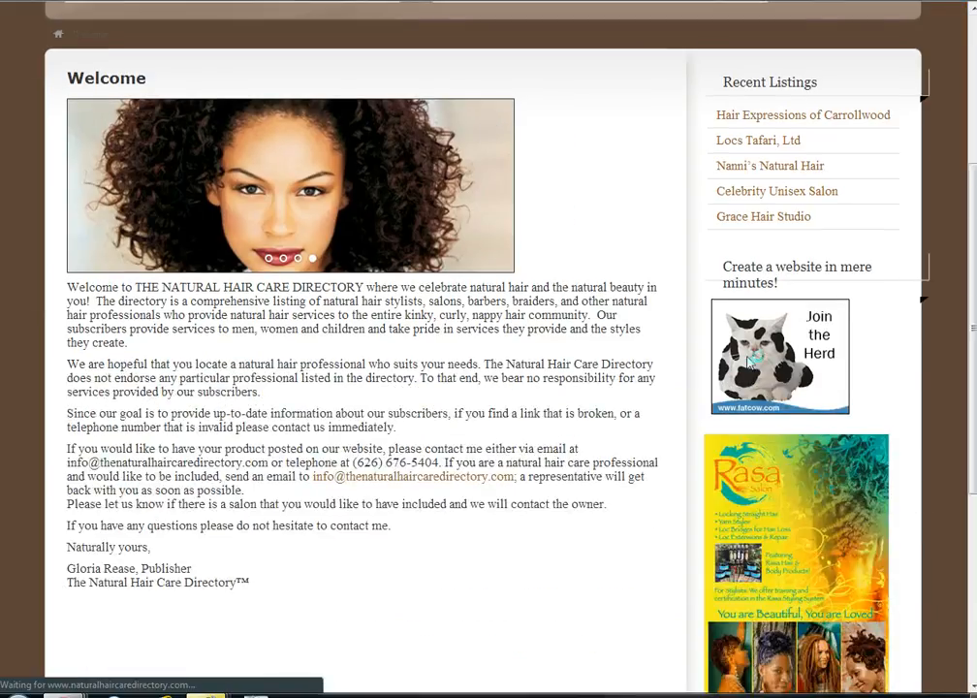
scroll(746, 434, down, 5)
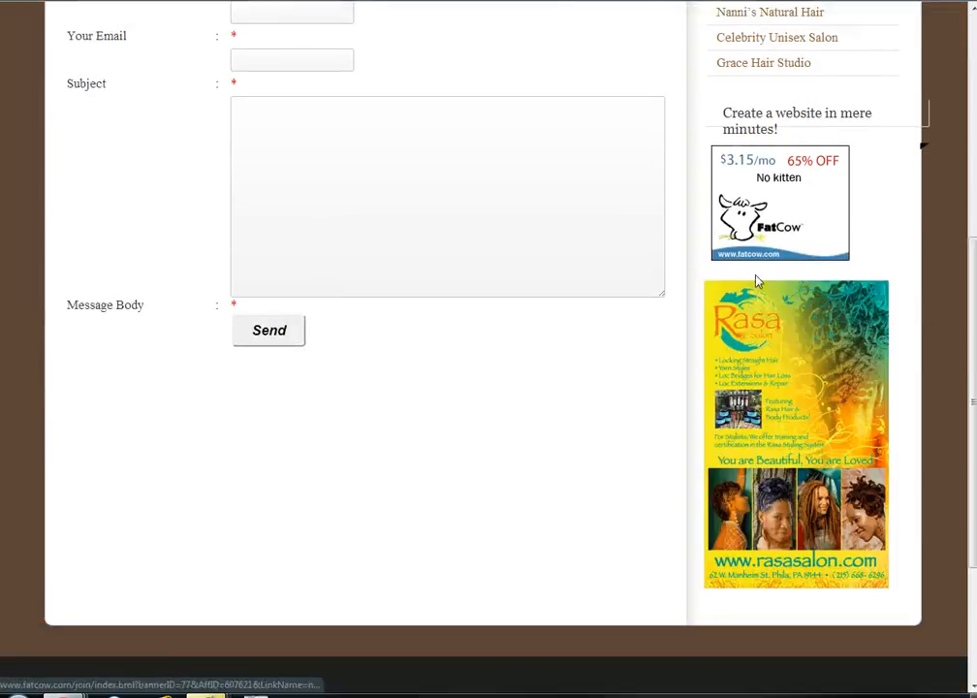
scroll(627, 375, up, 5)
scroll(622, 489, down, 2)
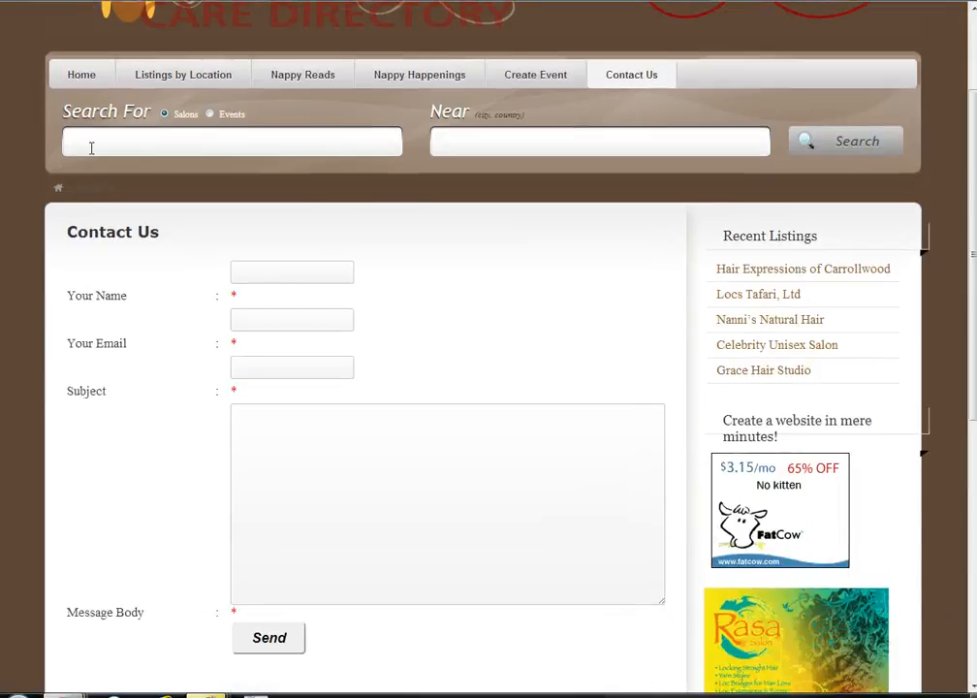
Return to the live site's home page and examine the area below the welcome text.
click(78, 78)
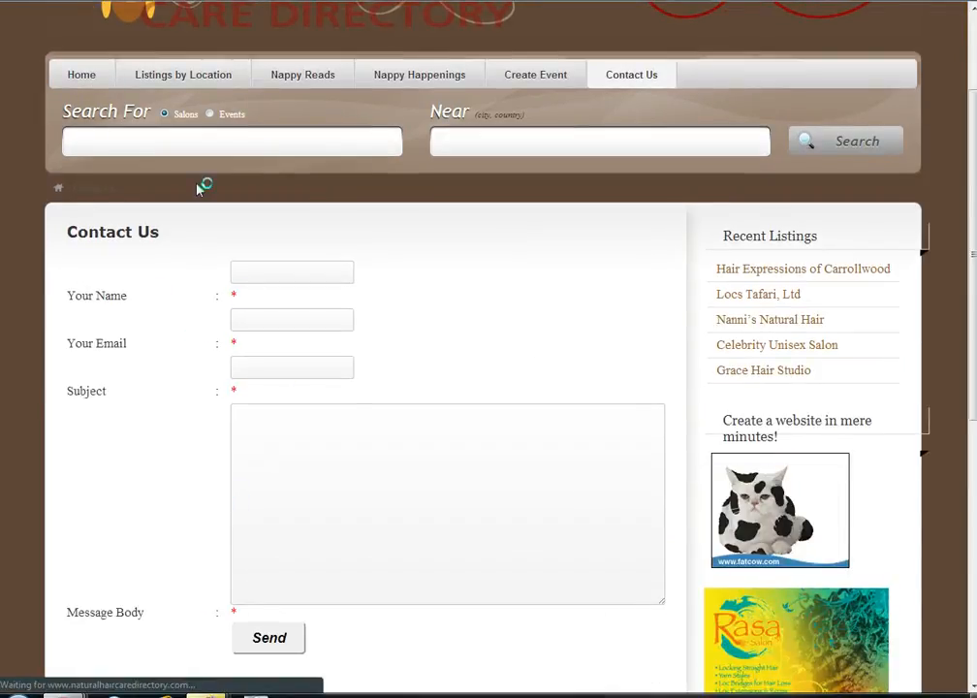
scroll(186, 441, down, 3)
scroll(184, 441, down, 5)
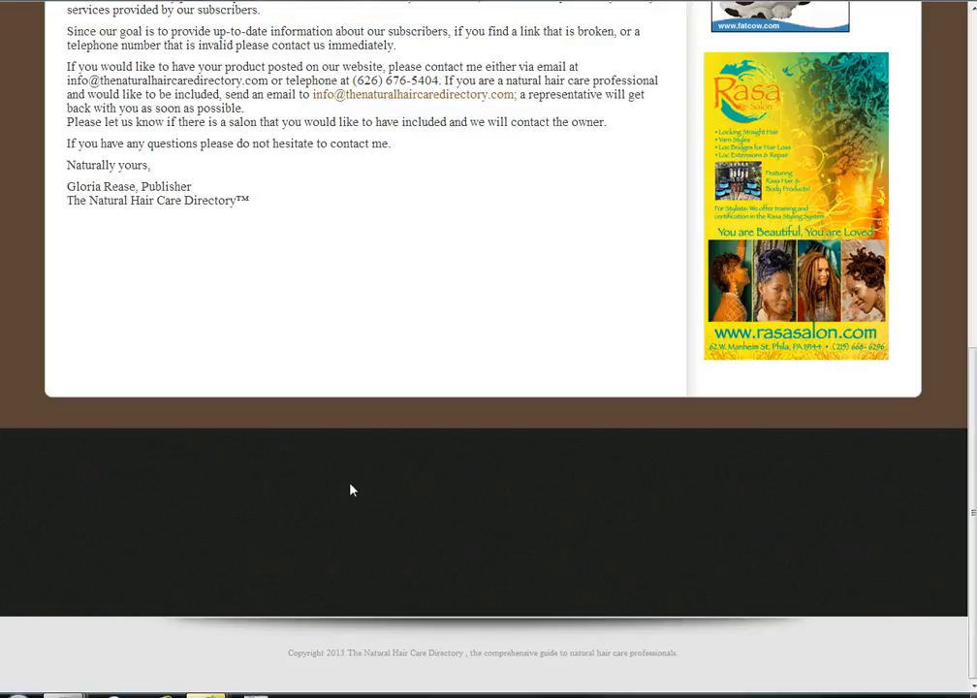
Switch back to the WordPress admin window and open the Welcome page for editing at the end of its content.
mouse_move(92, 670)
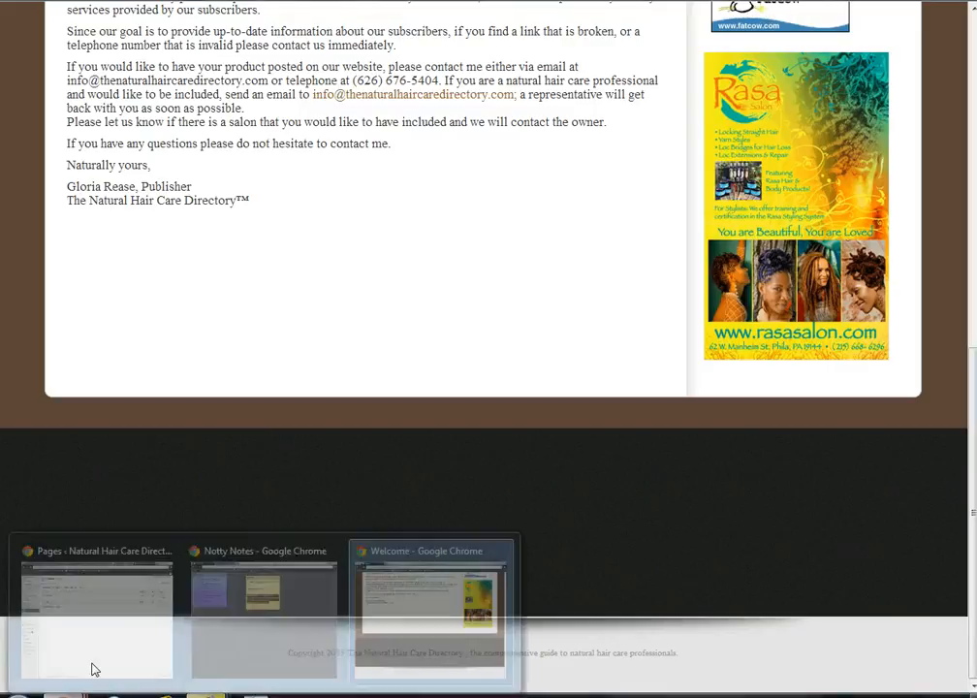
click(97, 657)
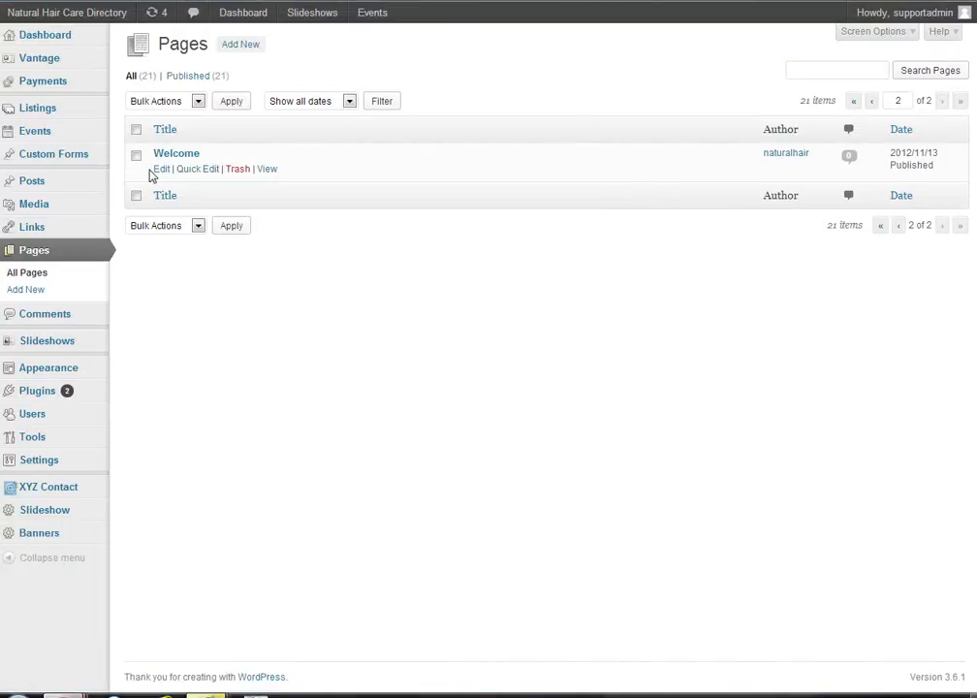
click(160, 169)
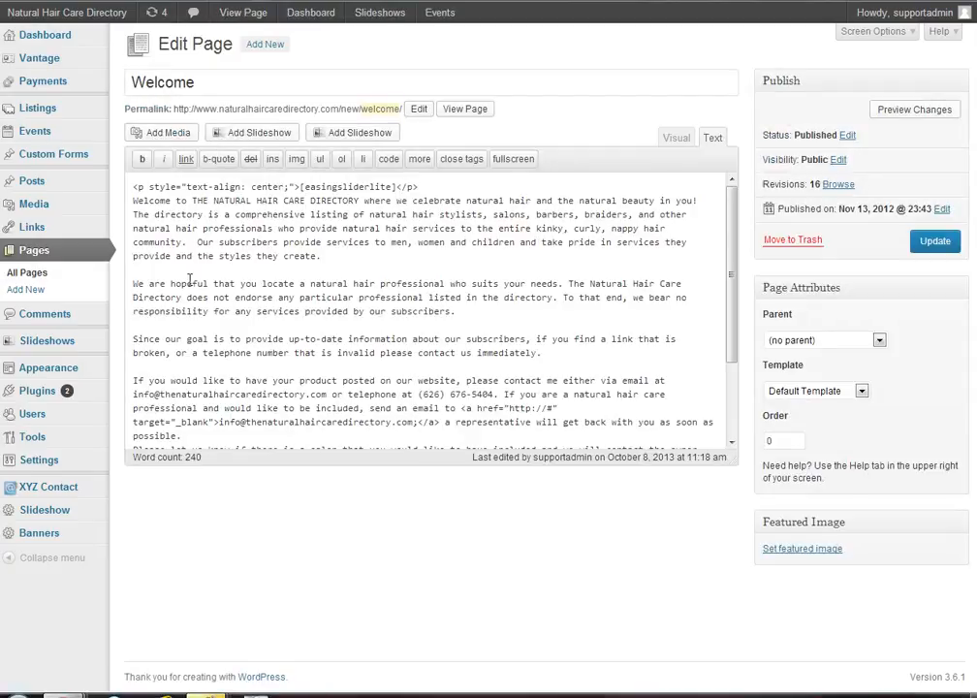
scroll(725, 215, down, 3)
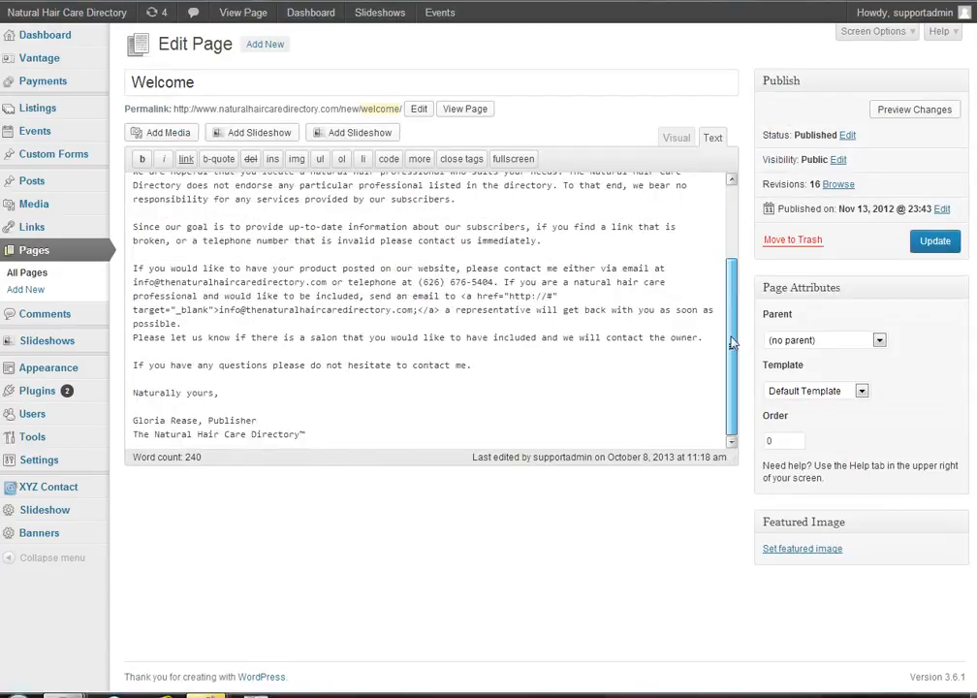
Add five lines, each containing &nbsp;, below the directory name at the end of the Welcome page's text.
key(Return)
key(Return)
key(Return)
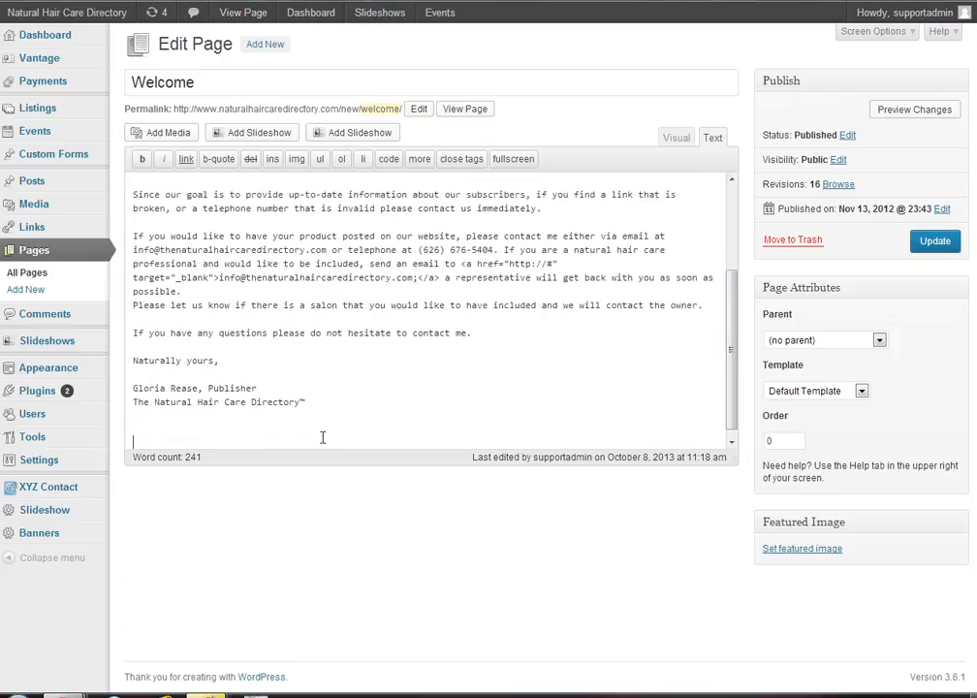
key(BackSpace)
key(BackSpace)
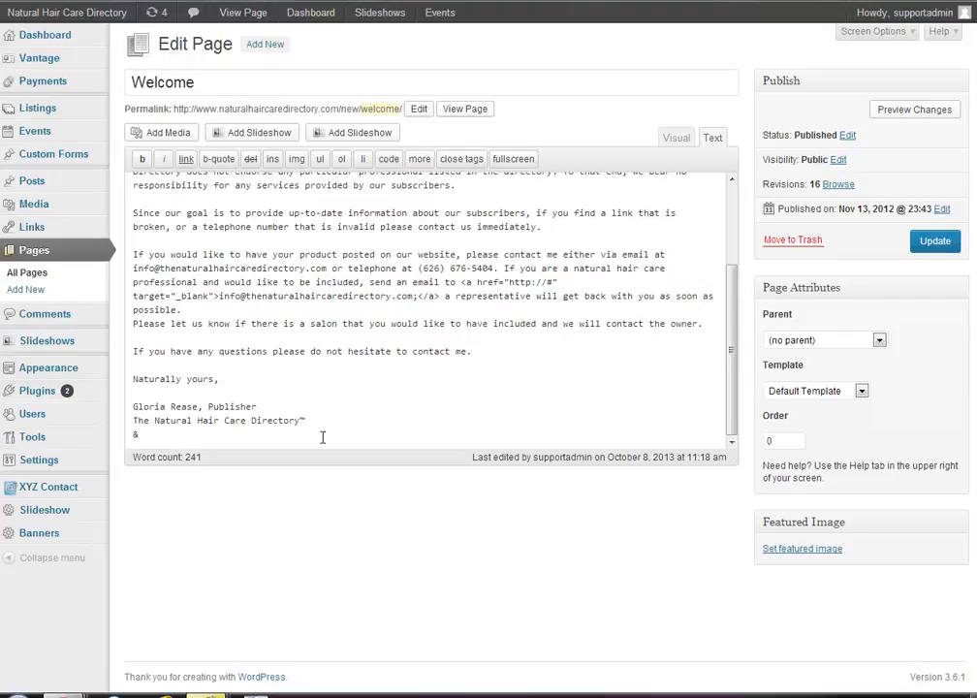
text(sp;)
key(Return)
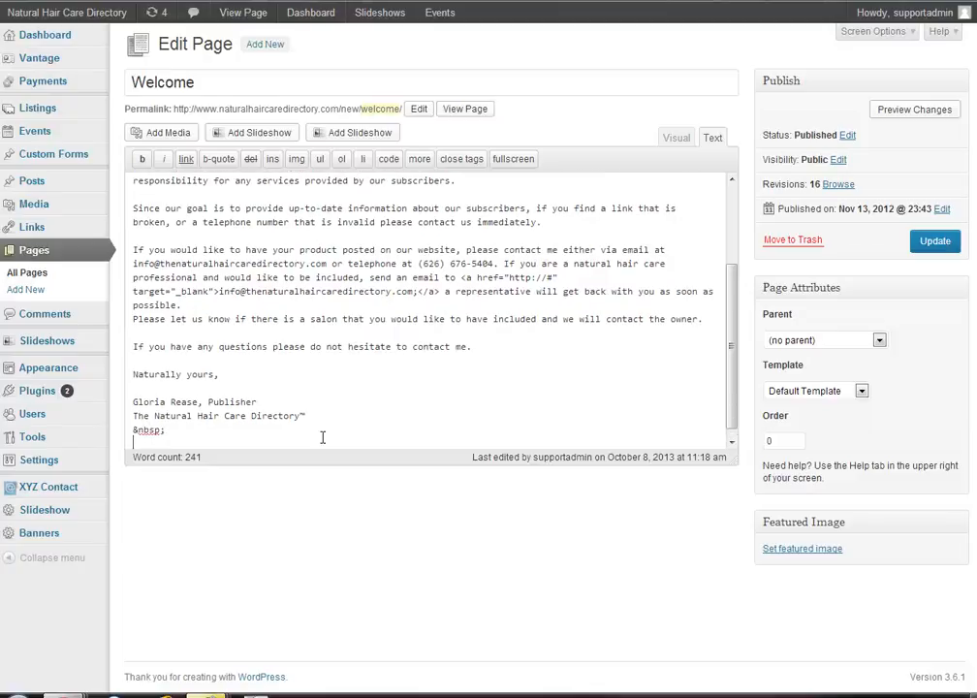
text(&nbsp;&nbsp;)
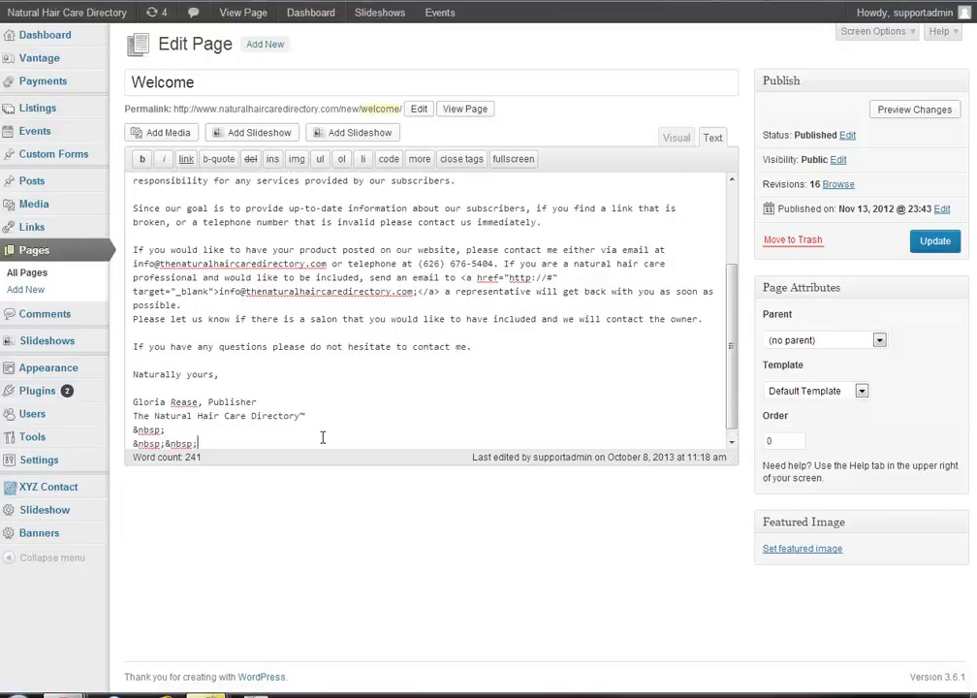
key(Return)
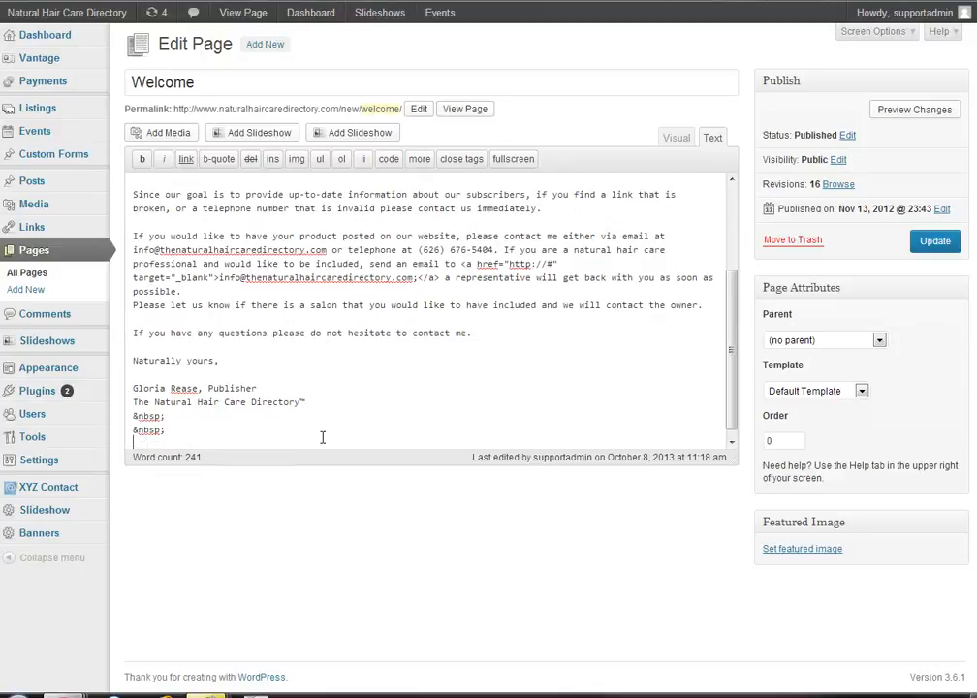
text(&nbsp;)
key(Return)
text(&nbsp;)
key(Return)
text(&nbsp;)
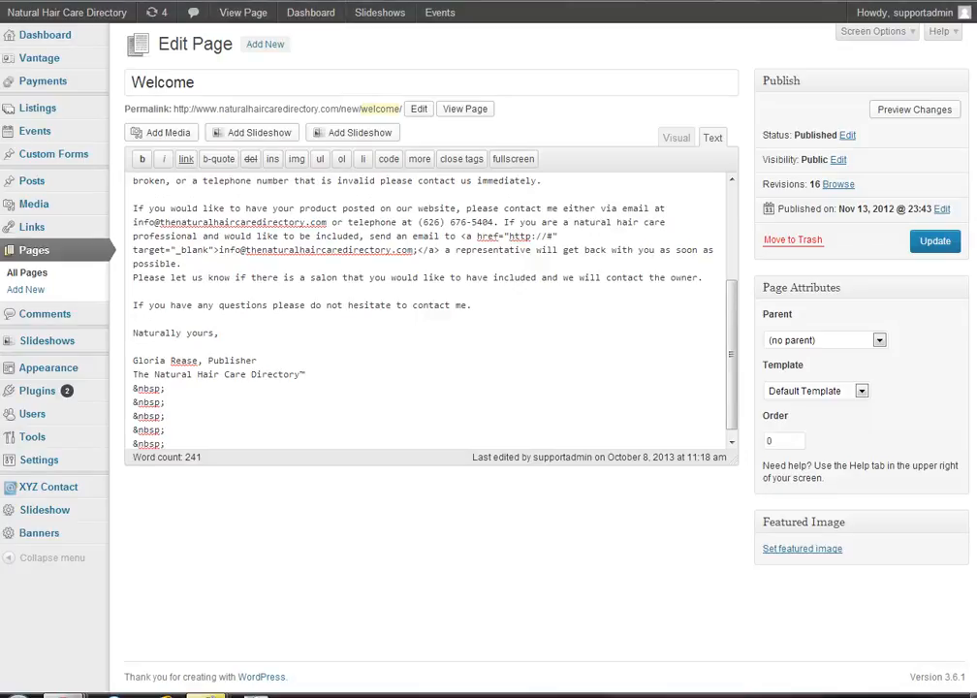
Paste the 730 by 92 banner iframe code with wpbanners-embed=4 and frameborder 0 on a new last line, and update the page.
key(Return)
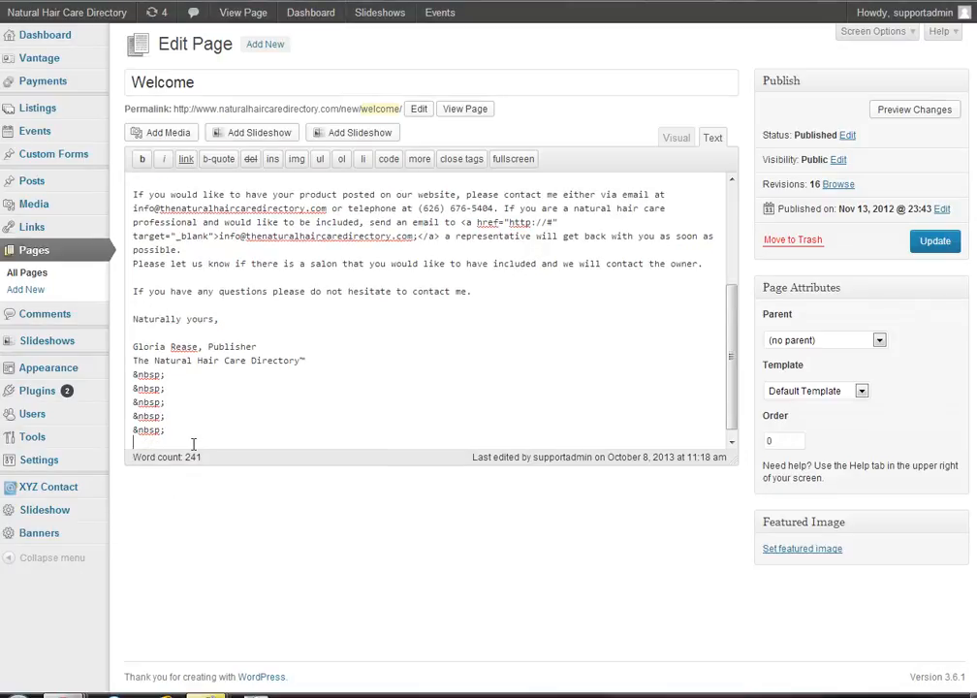
text(<iframe width="730" height="92" src="http://www.naturalhaircaredirectory.com/new/?wpbanners-embed=4" frameborder="0"></iframe>)
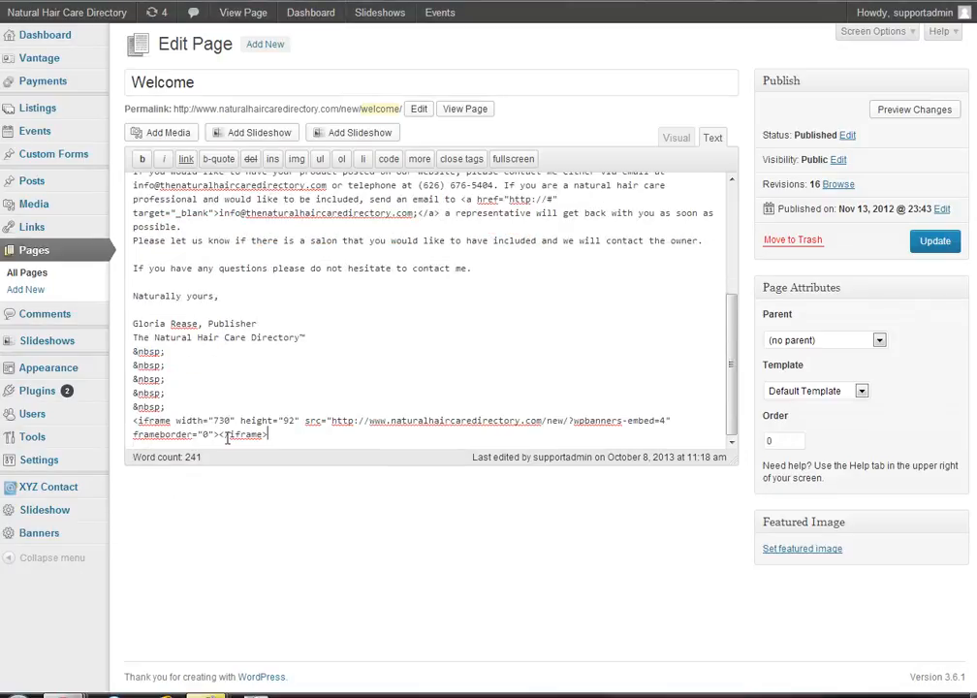
click(915, 248)
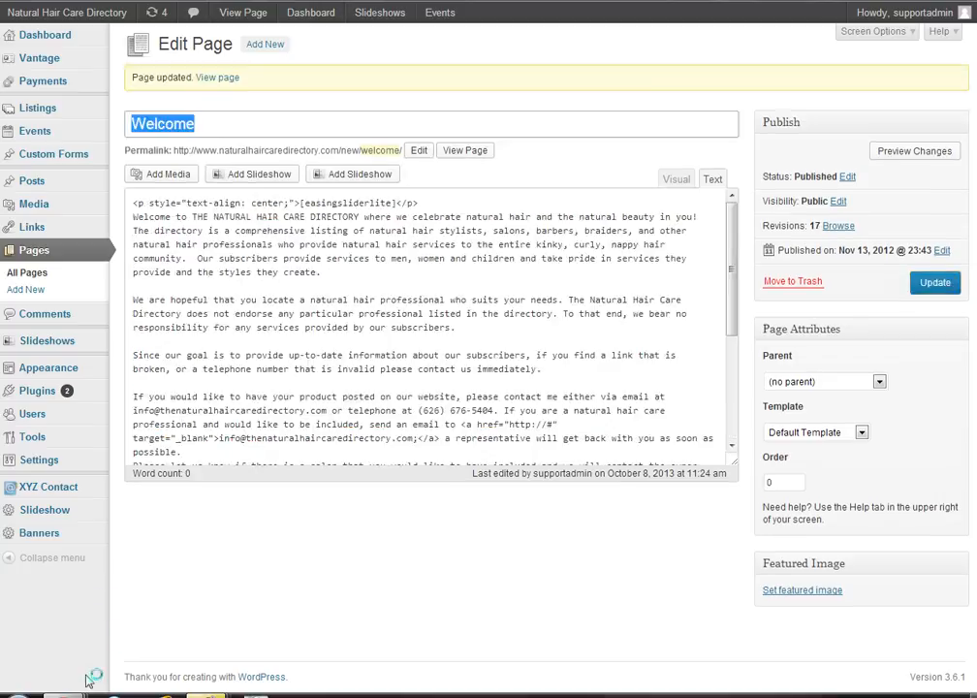
Switch to the live site's window, reload the Welcome page and check the area below the welcome text for the banner.
mouse_move(114, 692)
click(388, 630)
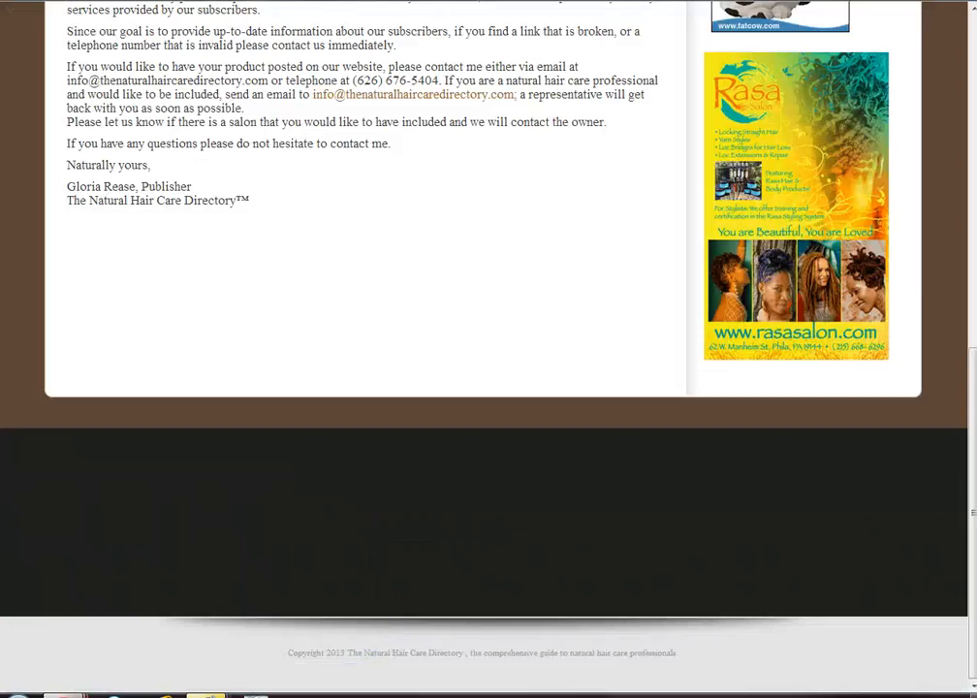
key(F5)
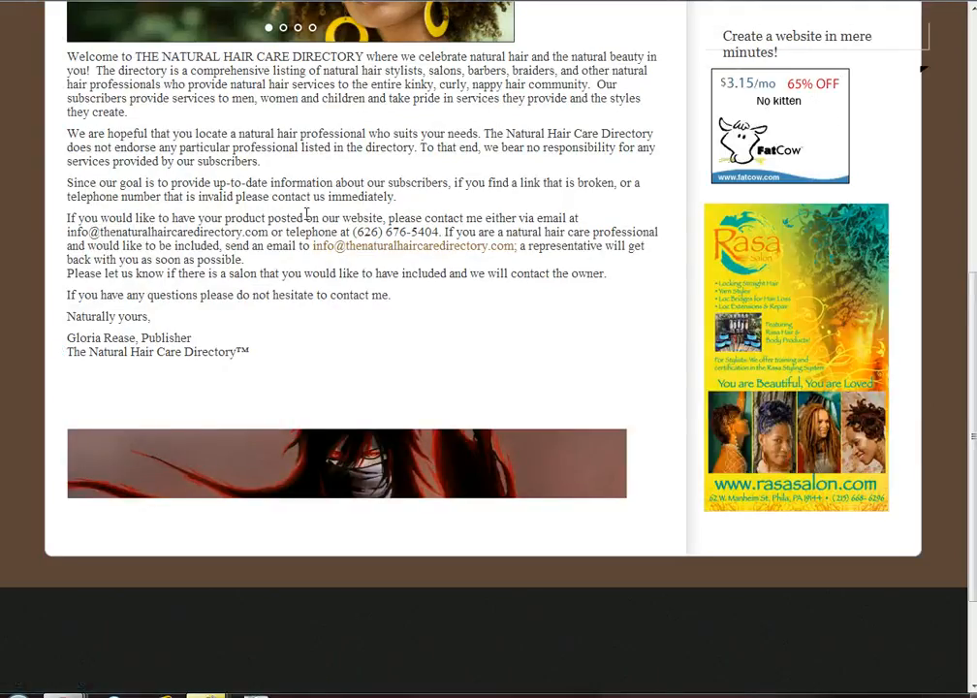
scroll(96, 625, down, 2)
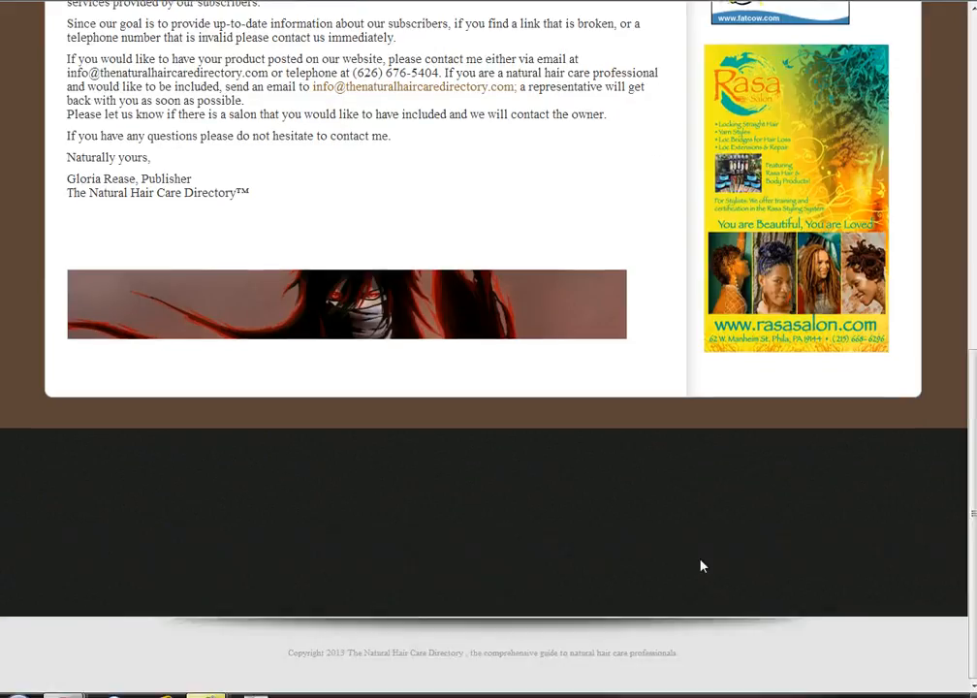
Return to the WordPress admin window, open the Widgets page and expand the Footer widget area.
mouse_move(63, 691)
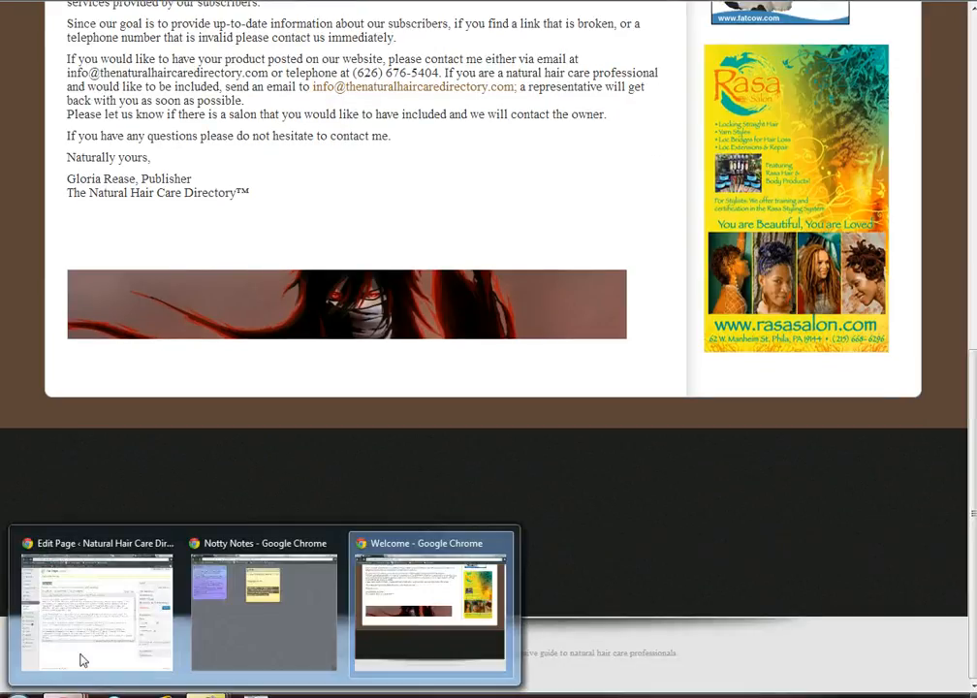
click(81, 659)
mouse_move(60, 374)
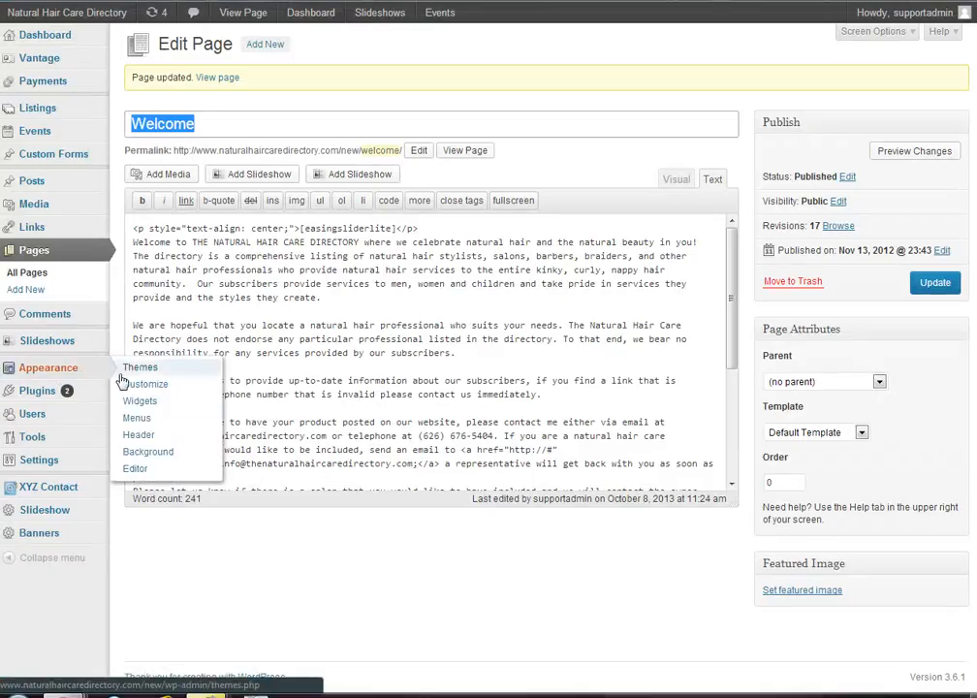
click(152, 412)
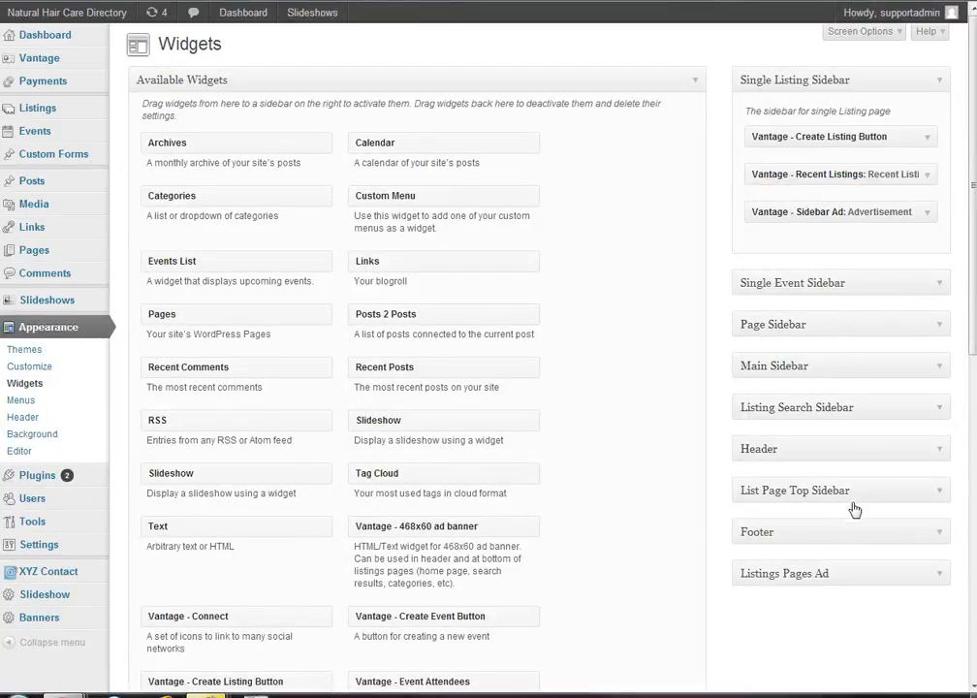
click(936, 533)
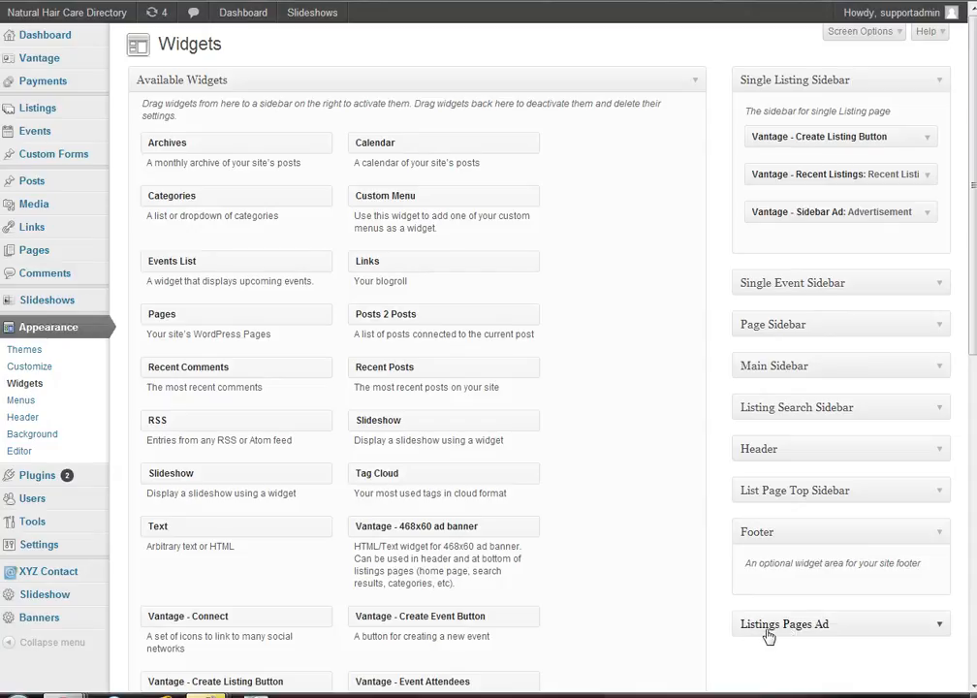
Add a Text widget to the Footer area, paste the 730 by 92 banner iframe code with wpbanners-embed=4 as its content, and save it.
scroll(438, 462, down, 2)
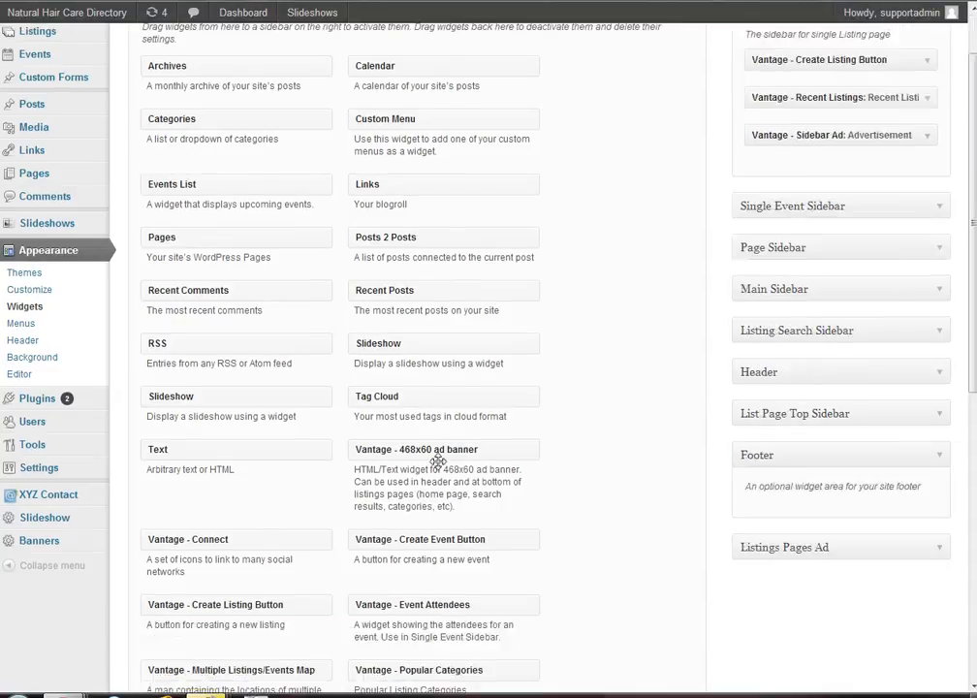
scroll(438, 462, down, 5)
scroll(401, 467, up, 2)
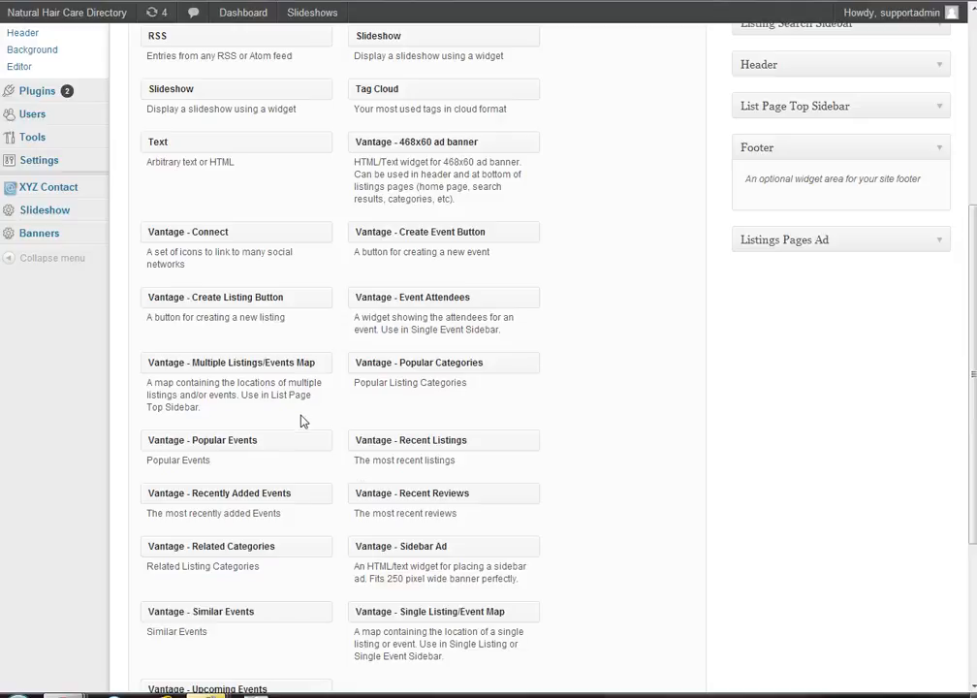
scroll(304, 408, up, 4)
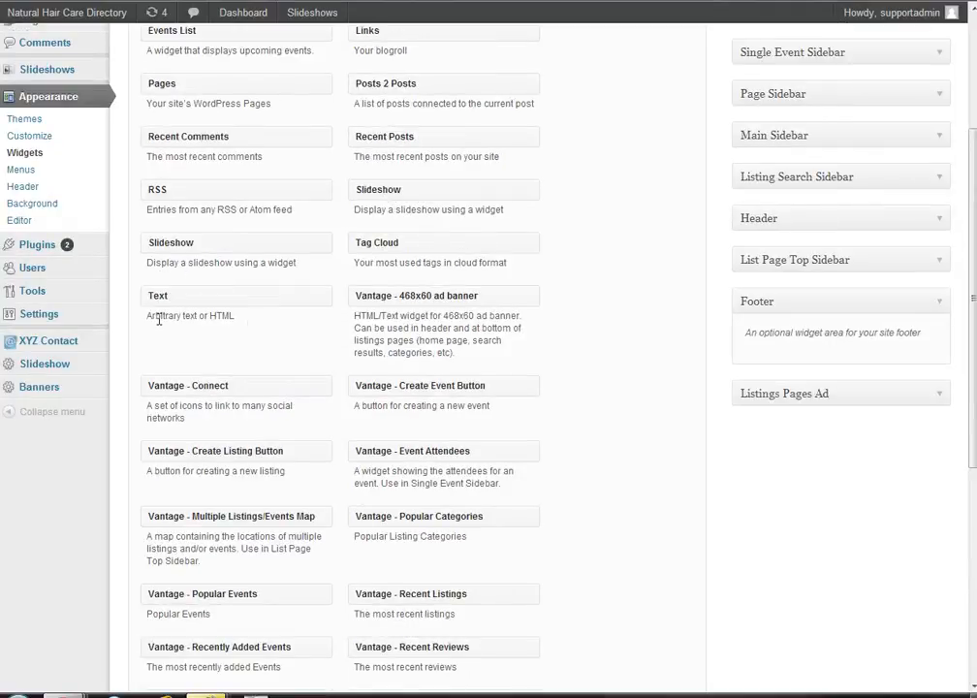
drag(166, 298, 802, 349)
click(693, 438)
text(<iframe width="730" height="92" src="http://www.naturalhaircaredirectory.com/new/?wpbanners-embed=4" frameborder="0"></iframe>)
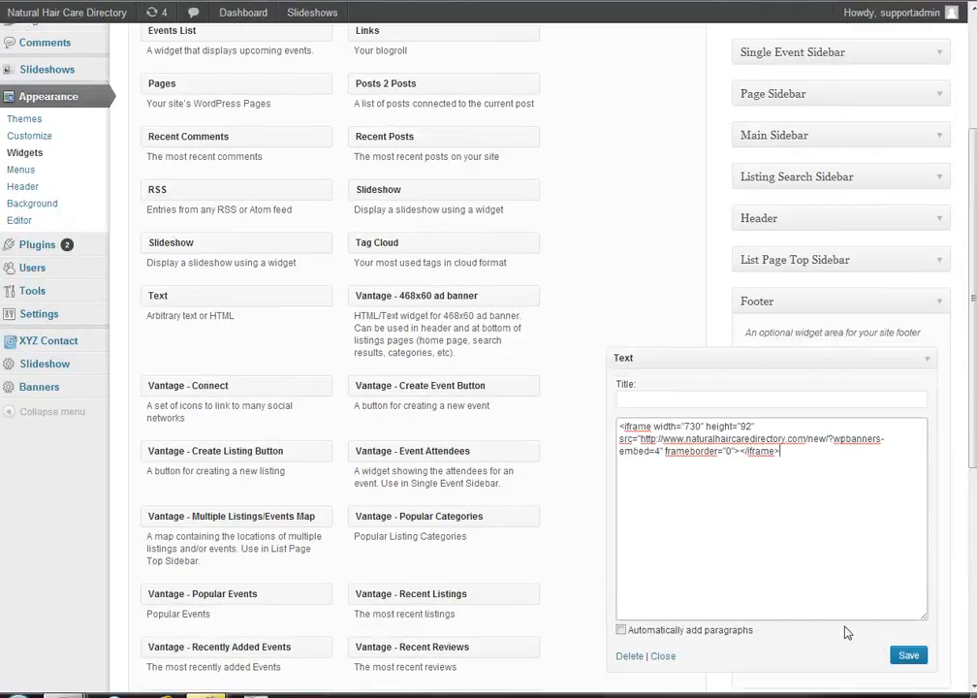
click(905, 660)
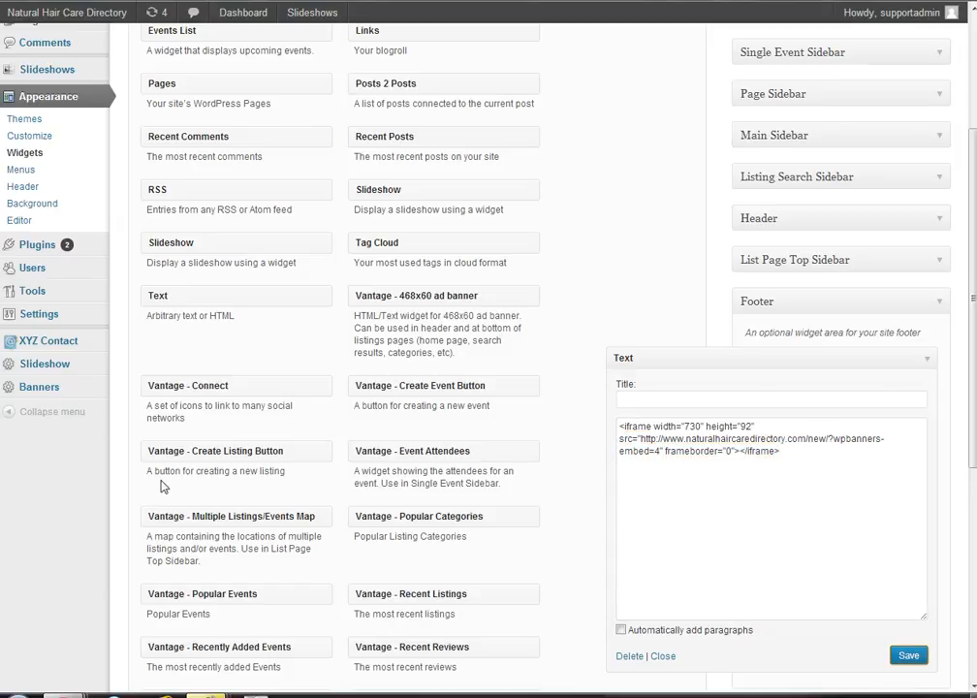
click(918, 658)
Switch to the live site's window and reload the Welcome page to check its footer for the banner.
mouse_move(63, 694)
click(435, 592)
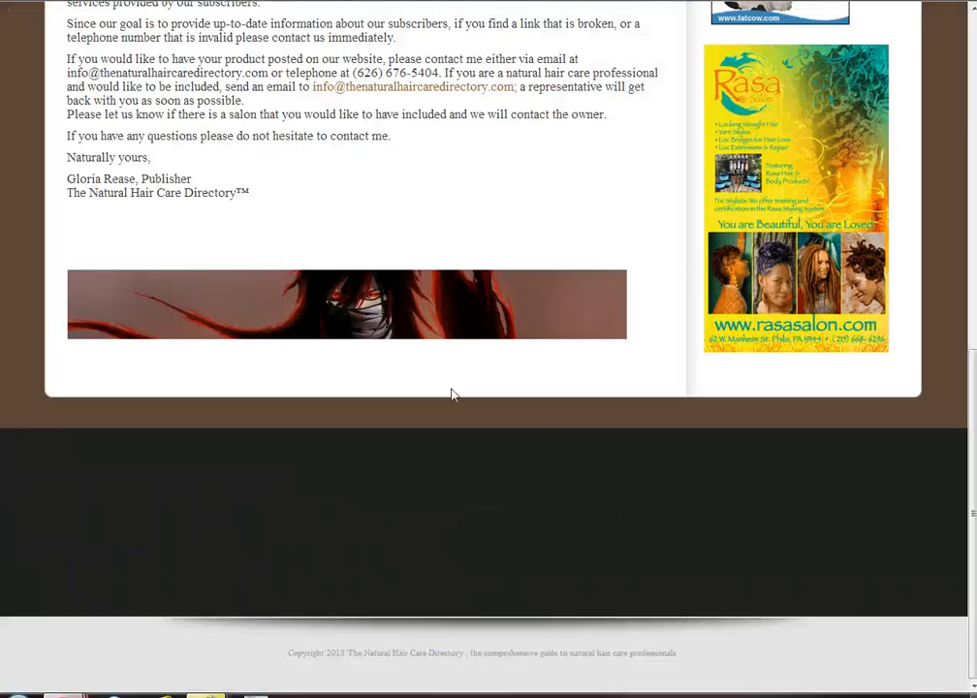
key(F5)
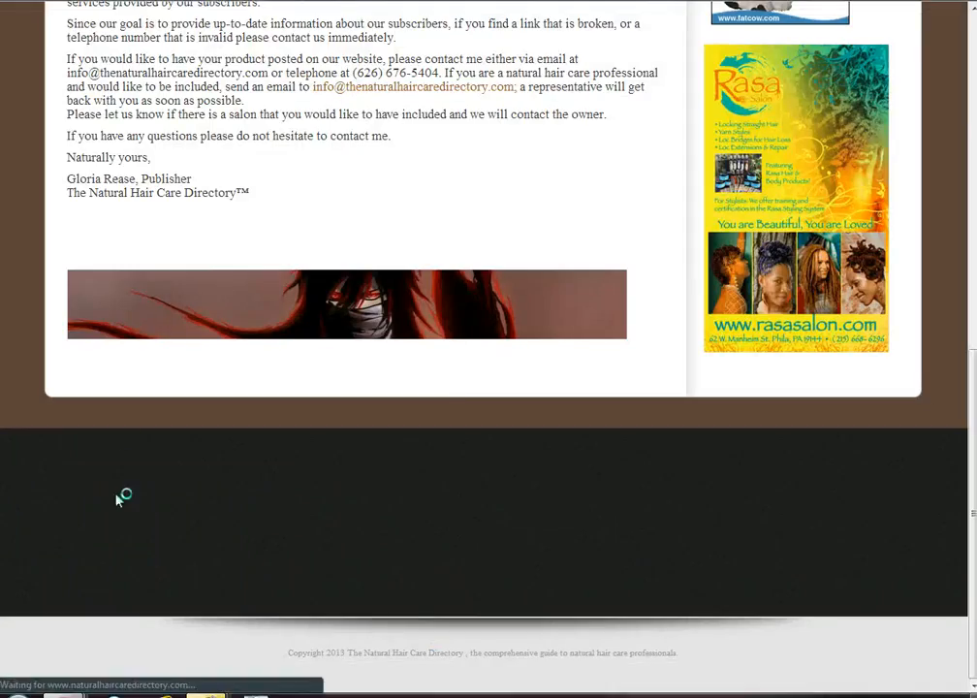